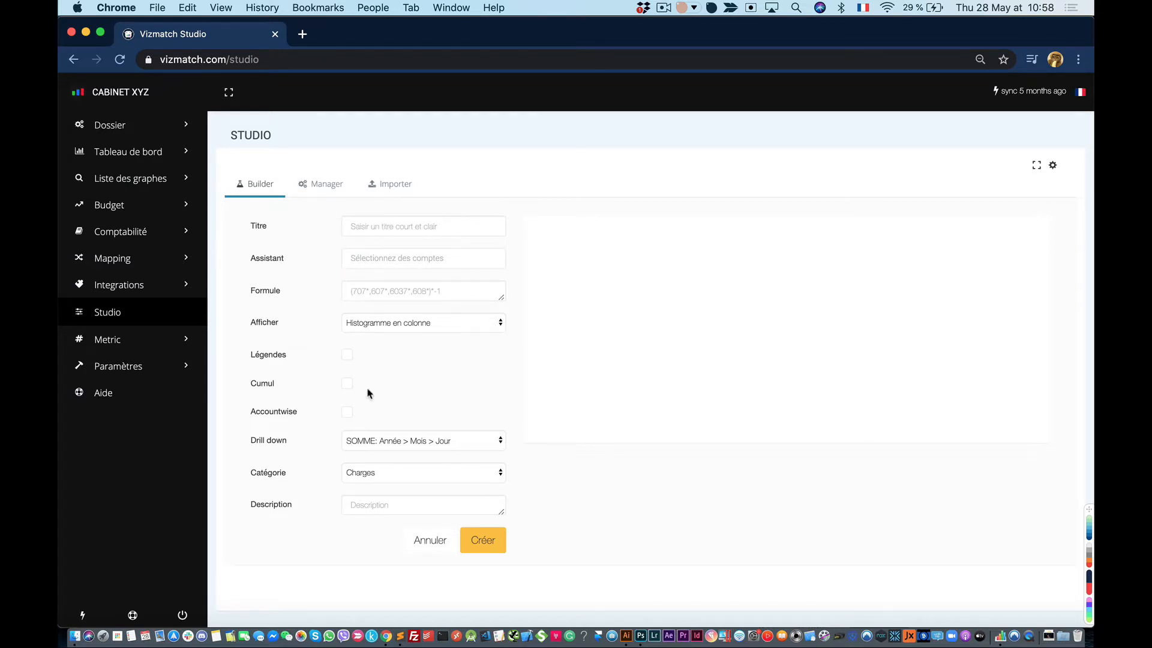
Open the Studio's Manager list of saved graphs and examine their presentation types, drill-downs, categories and formulas.
left_click(329, 191)
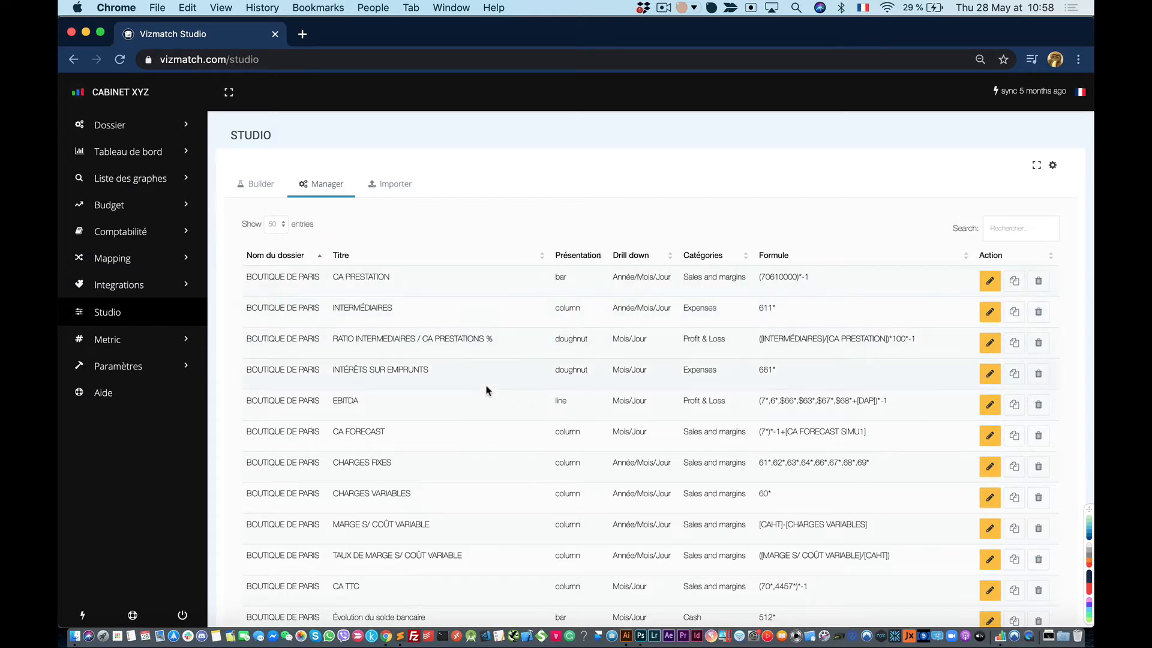
scroll(470, 368, "down", 5)
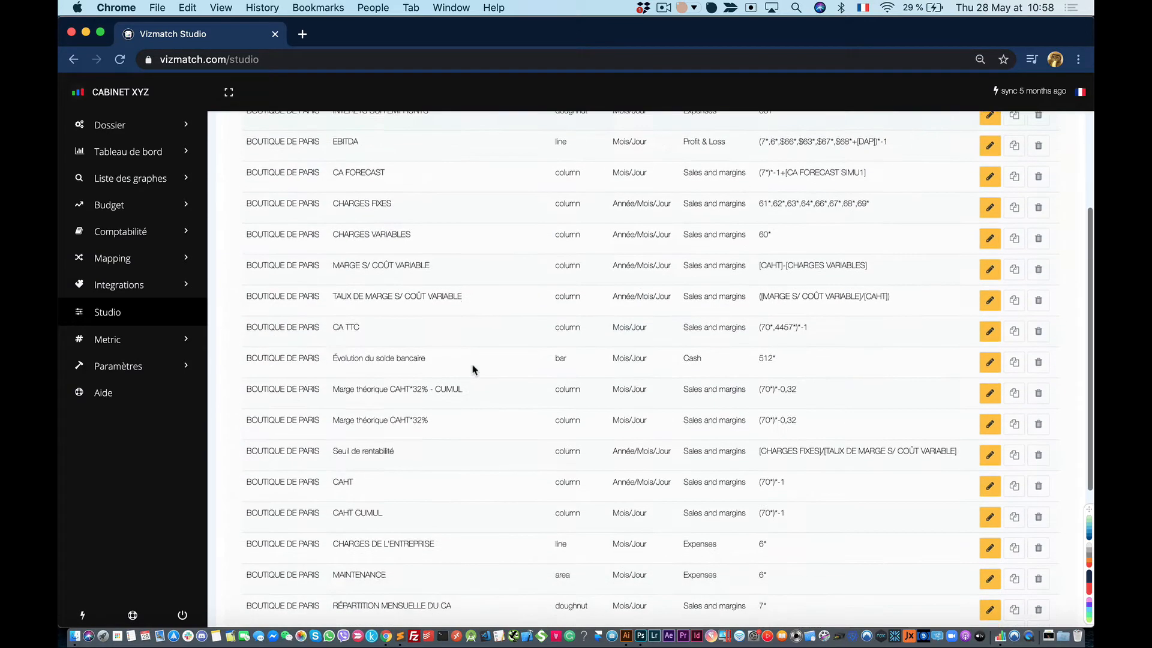
scroll(474, 369, "up", 3)
scroll(474, 369, "up", 3)
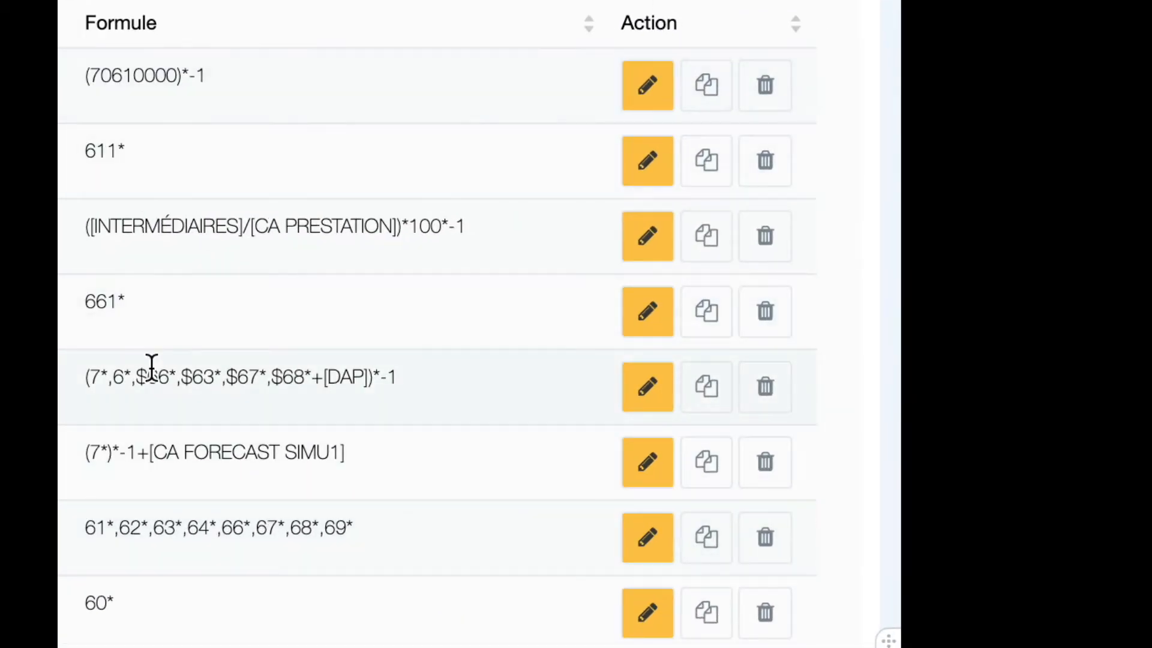
scroll(149, 367, "down", 4)
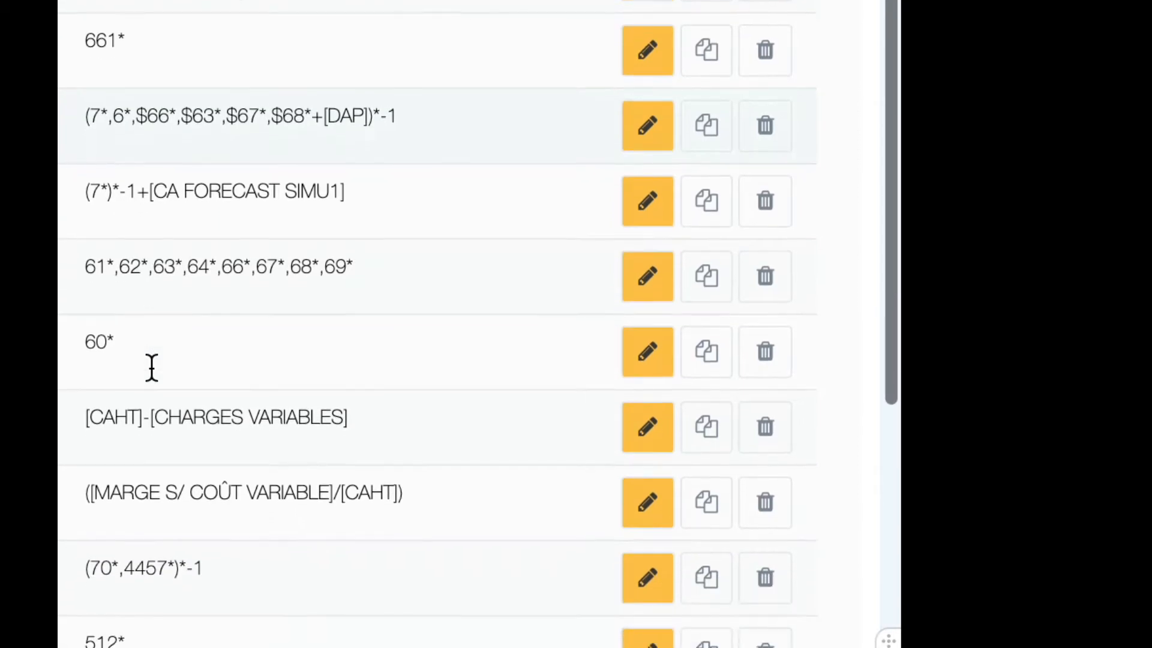
scroll(152, 368, "up", 4)
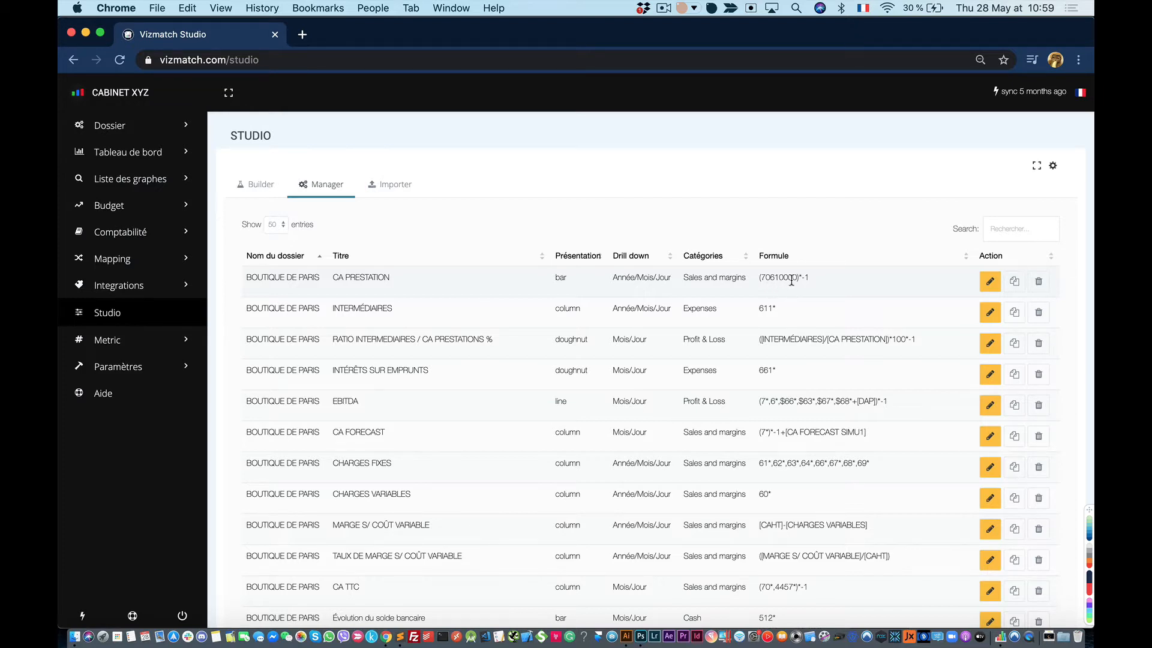
scroll(814, 421, "down", 1)
scroll(815, 422, "up", 1)
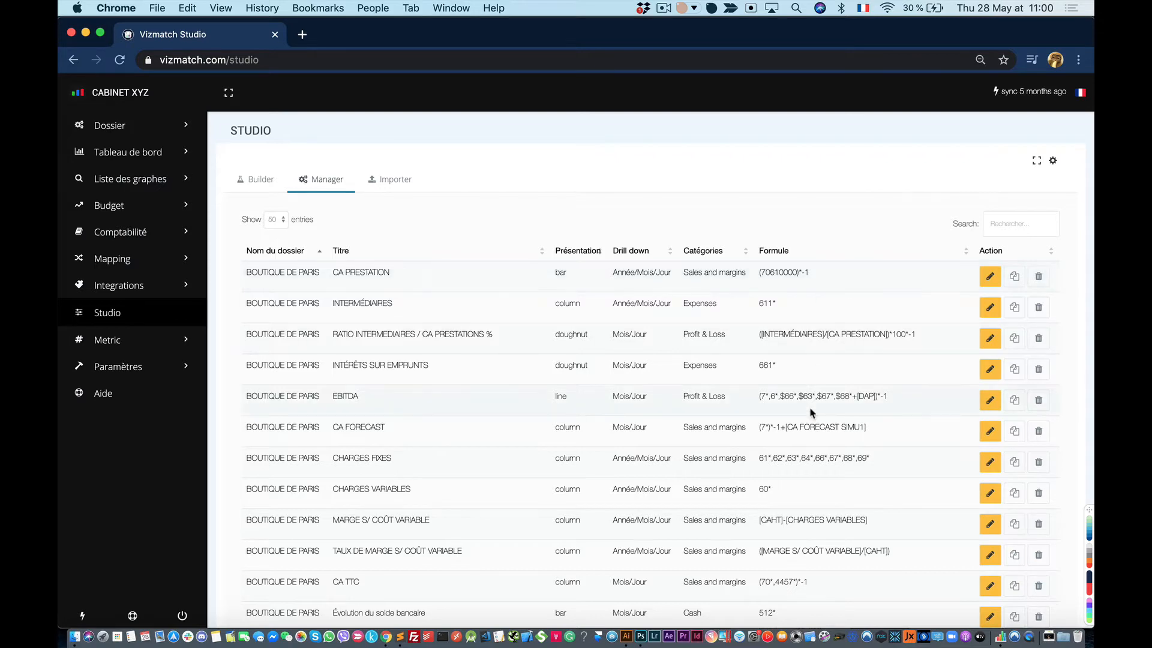
scroll(812, 414, "down", 2)
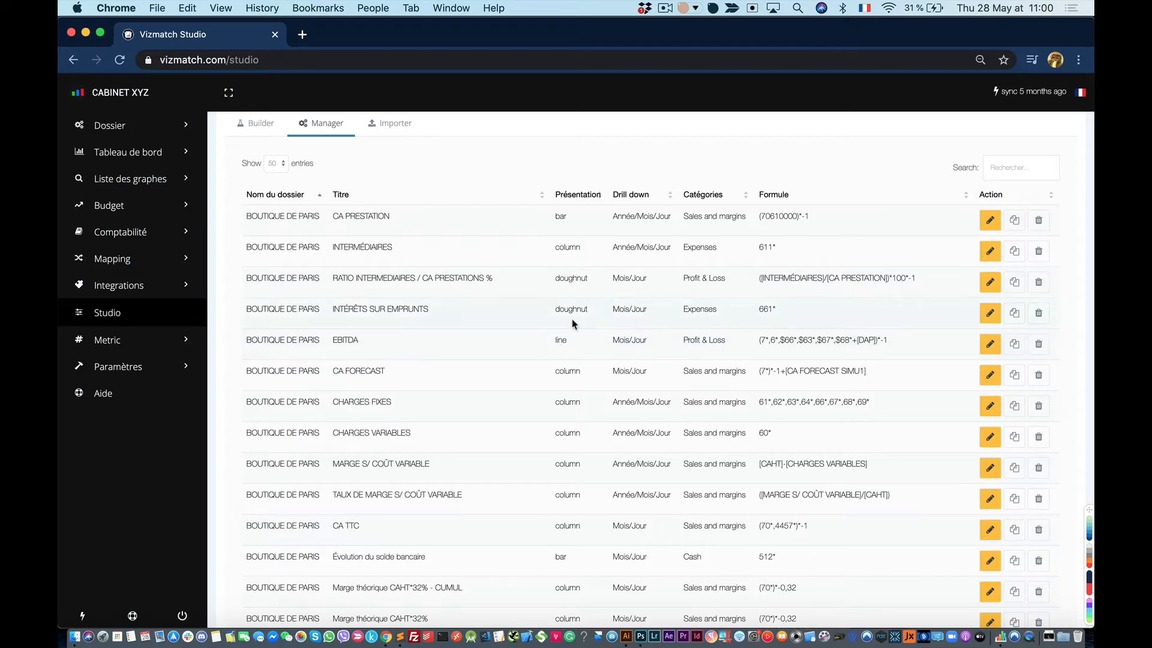
scroll(821, 383, "down", 3)
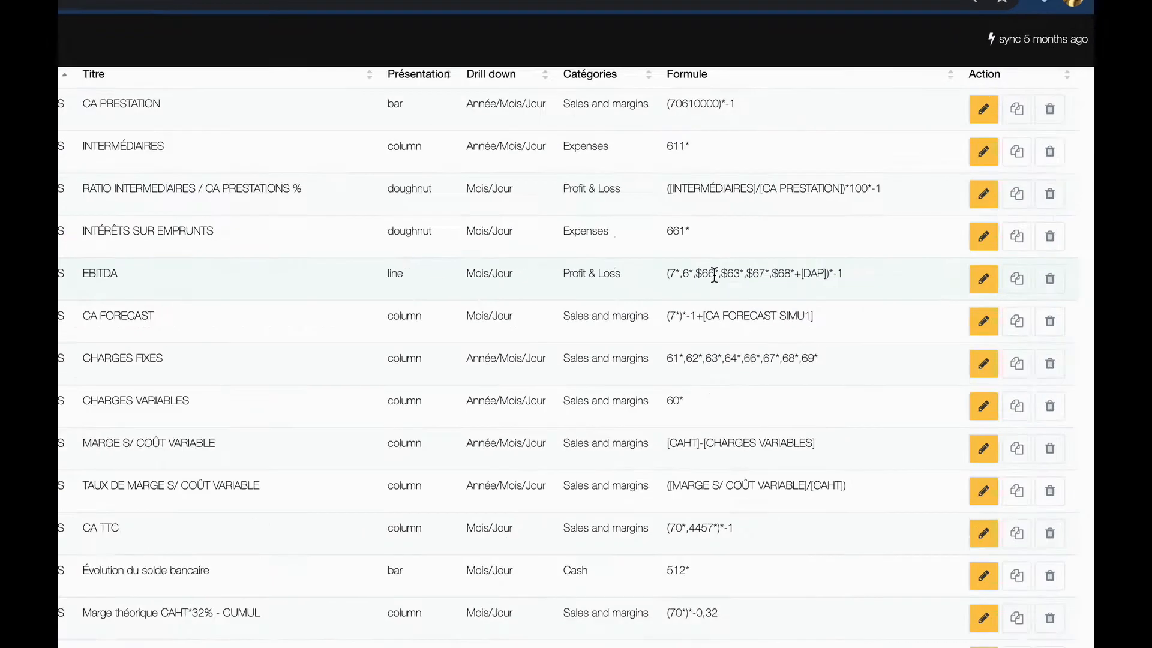
scroll(563, 312, "up", 1)
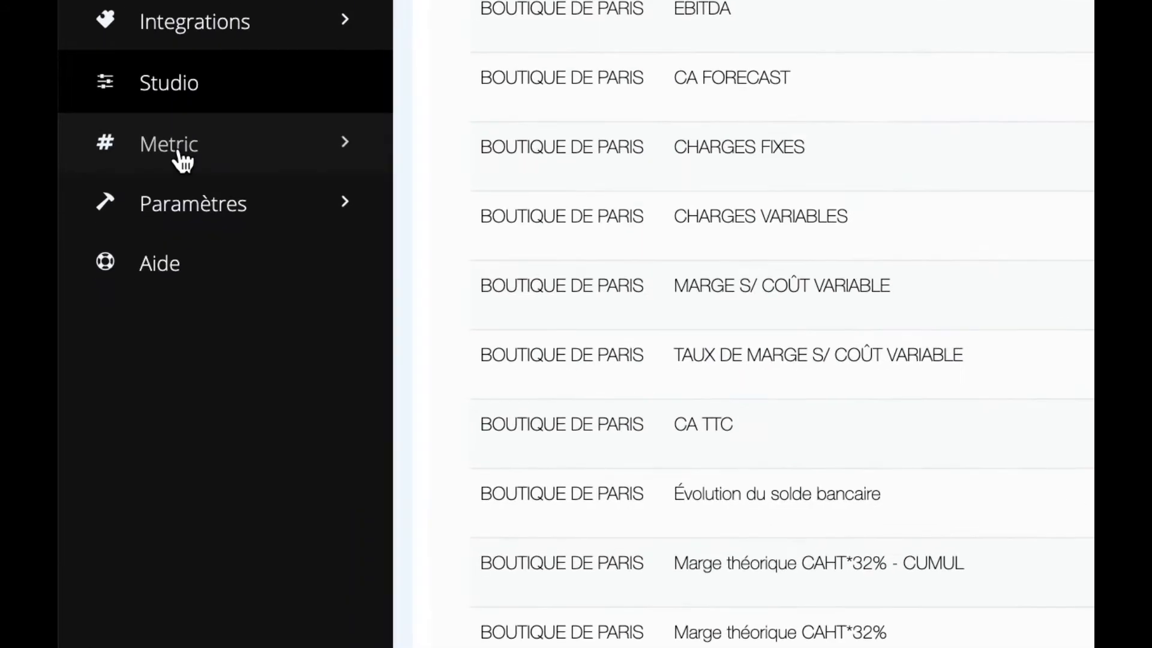
Expand the Metric entries and examine how the saved graphs' formulas combine accounts, metrics and other graphs.
left_click(186, 151)
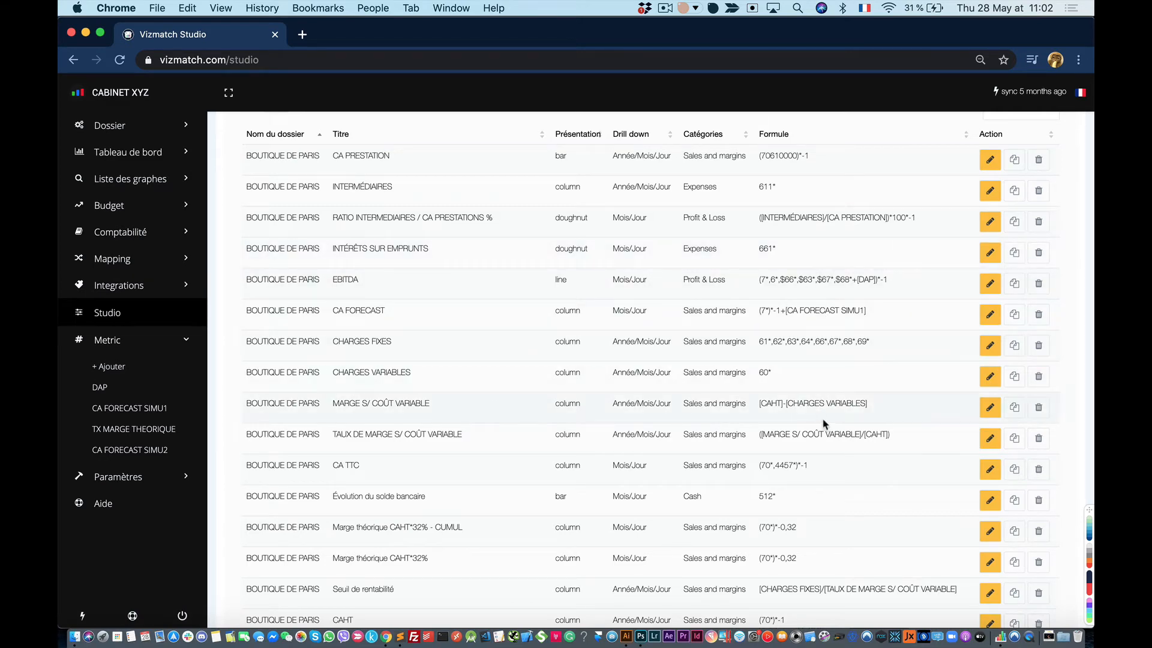
scroll(852, 319, "down", 5)
scroll(852, 320, "down", 10)
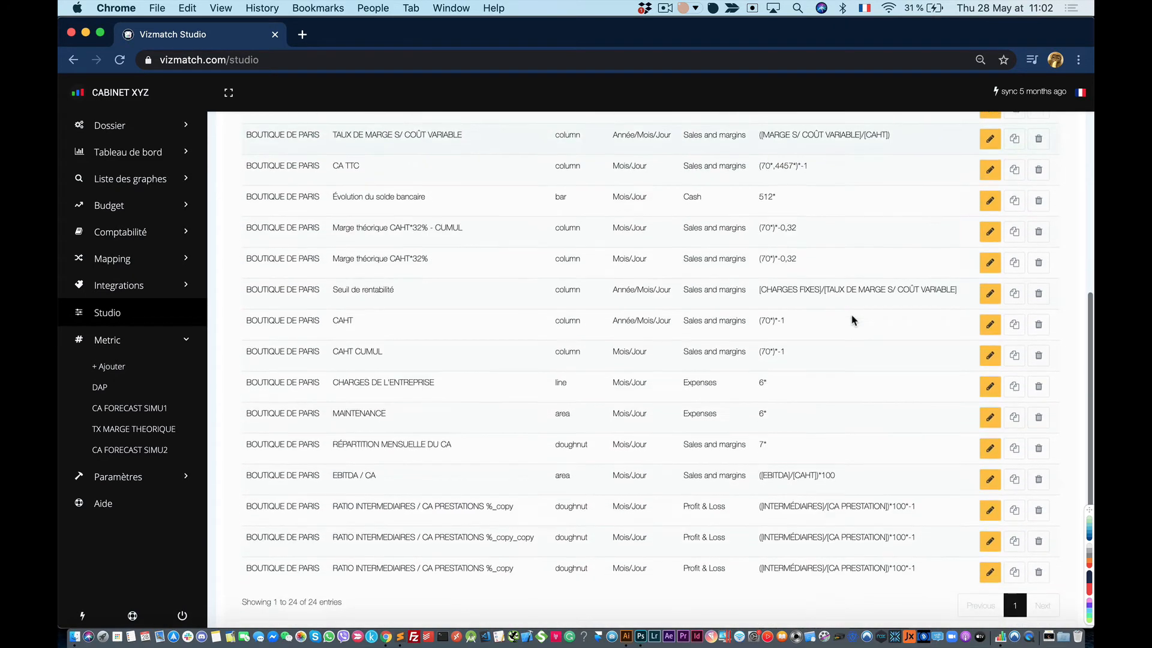
scroll(851, 320, "up", 12)
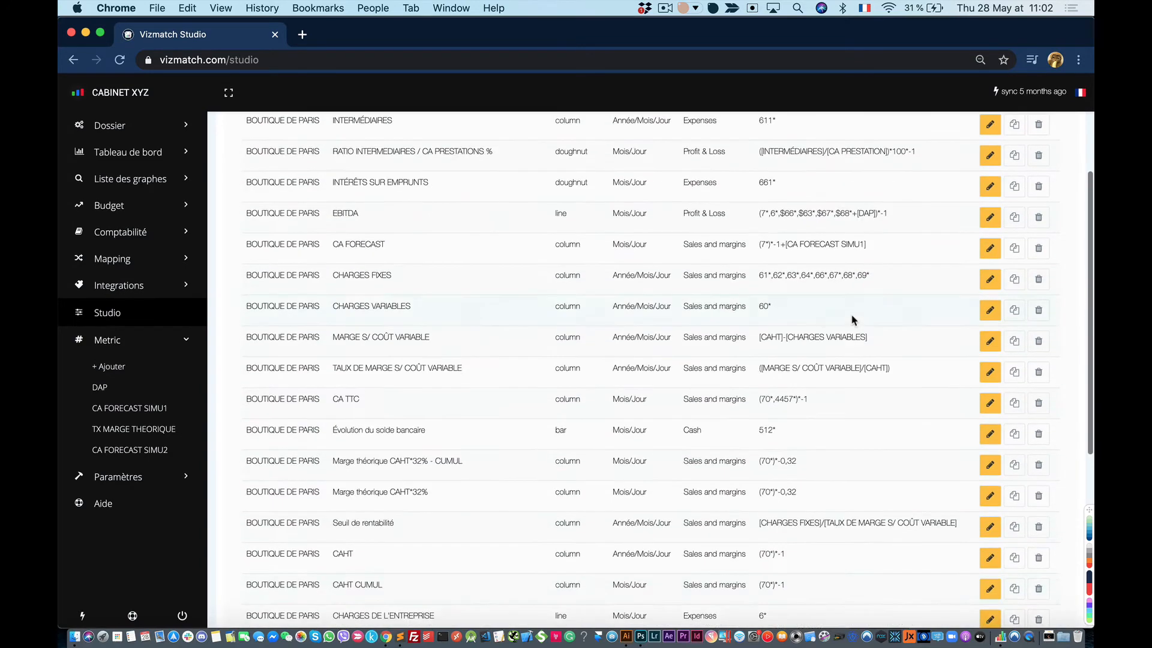
scroll(827, 396, "up", 4)
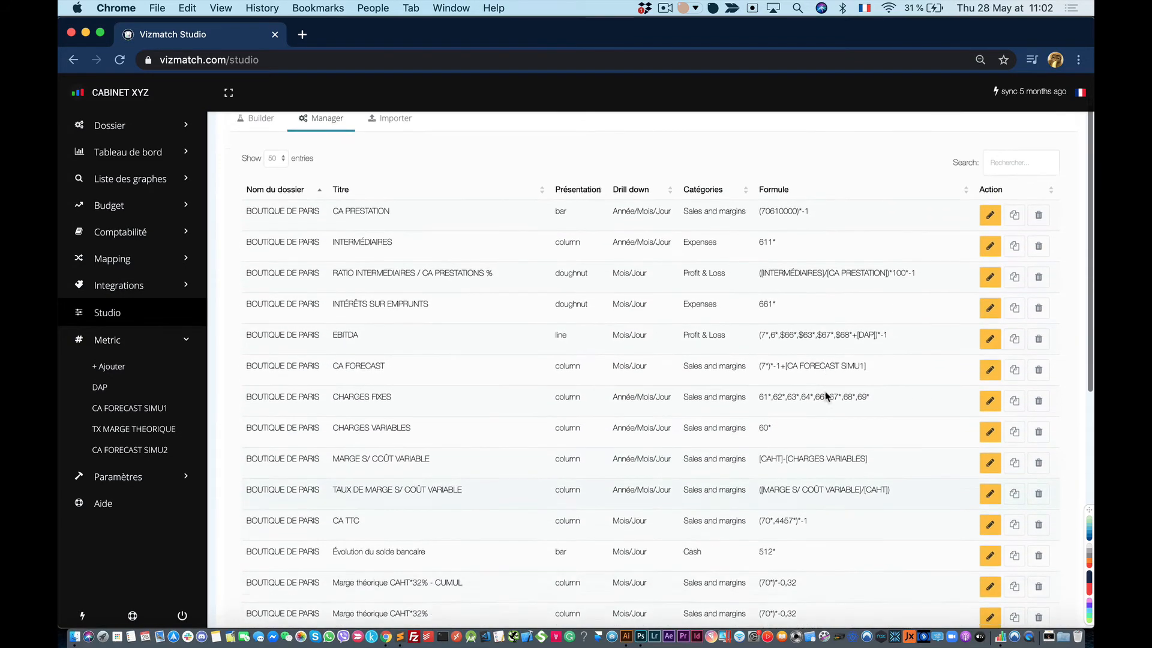
scroll(826, 396, "down", 3)
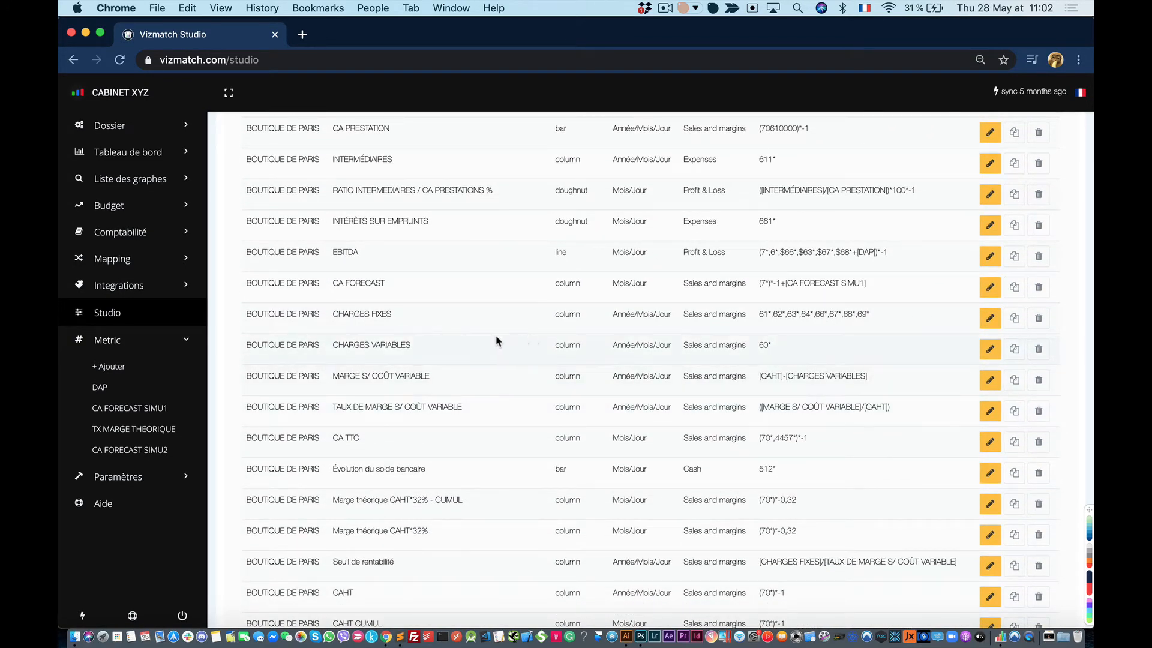
scroll(863, 396, "down", 4)
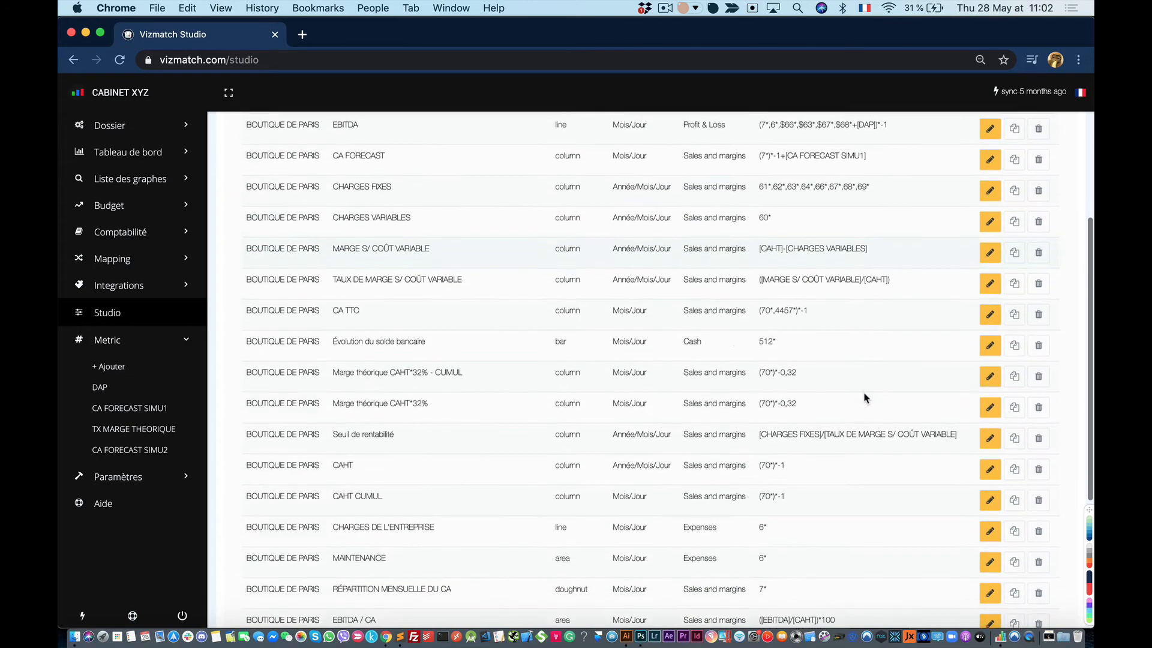
scroll(480, 418, "down", 2)
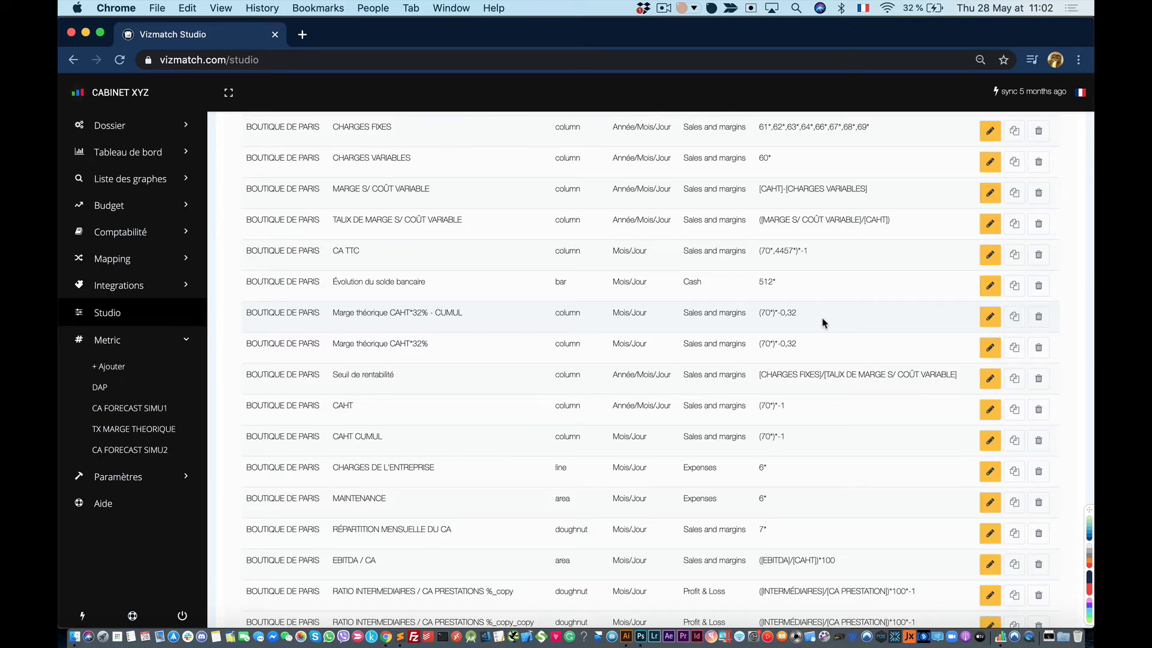
scroll(822, 323, "up", 3)
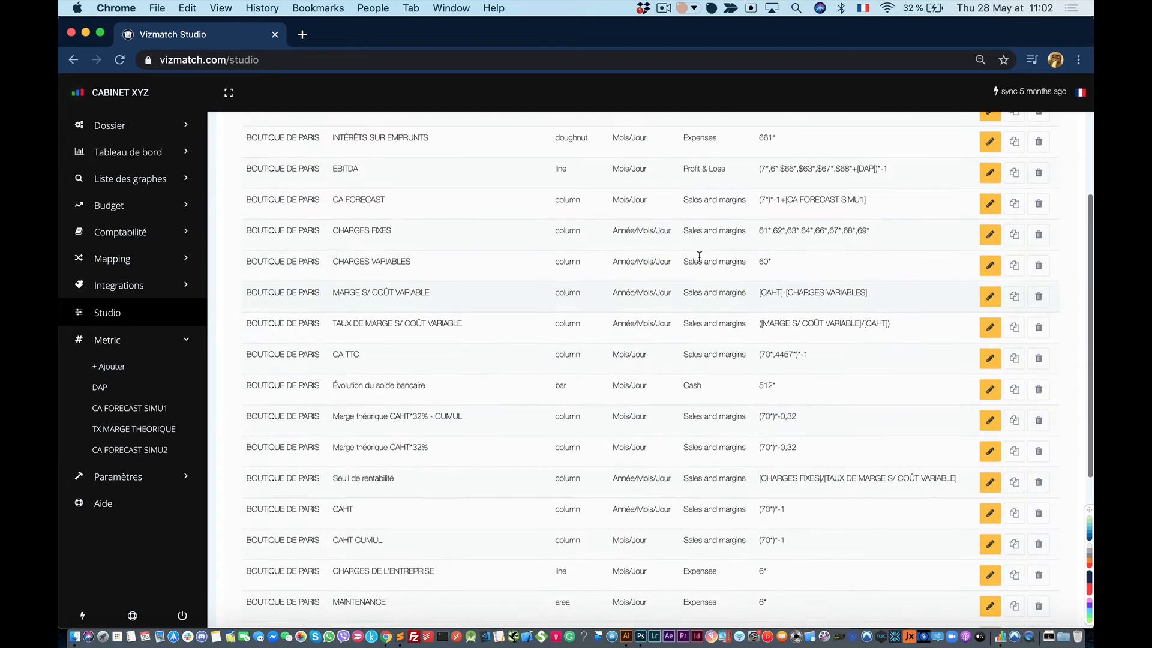
scroll(699, 256, "down", 1)
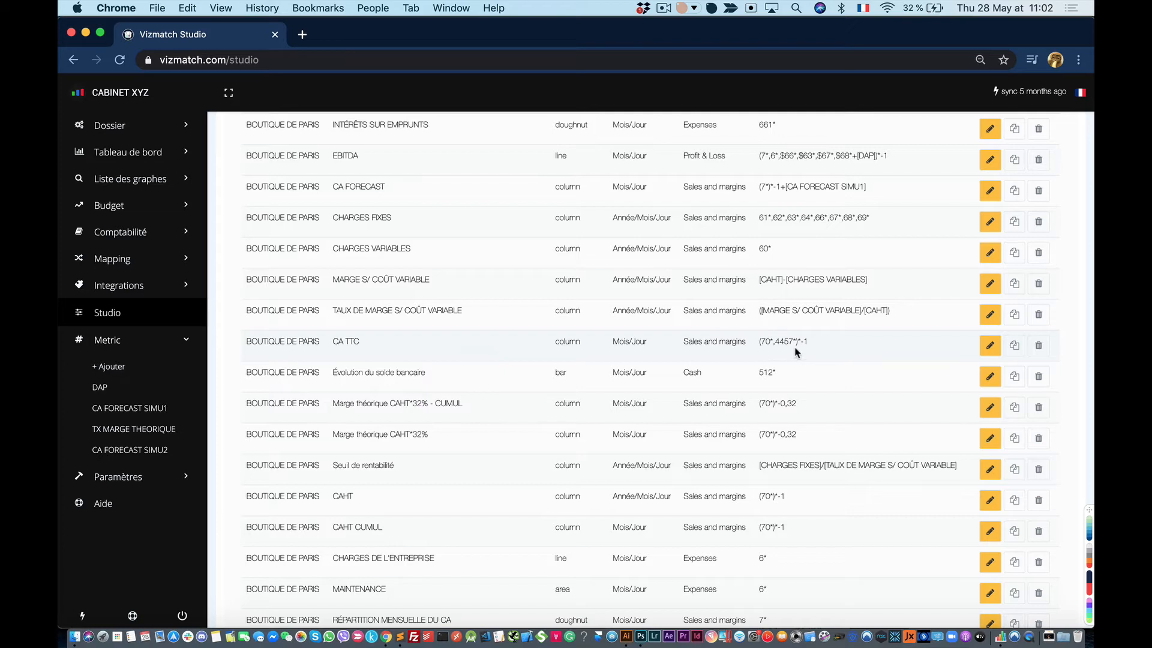
scroll(822, 357, "up", 3)
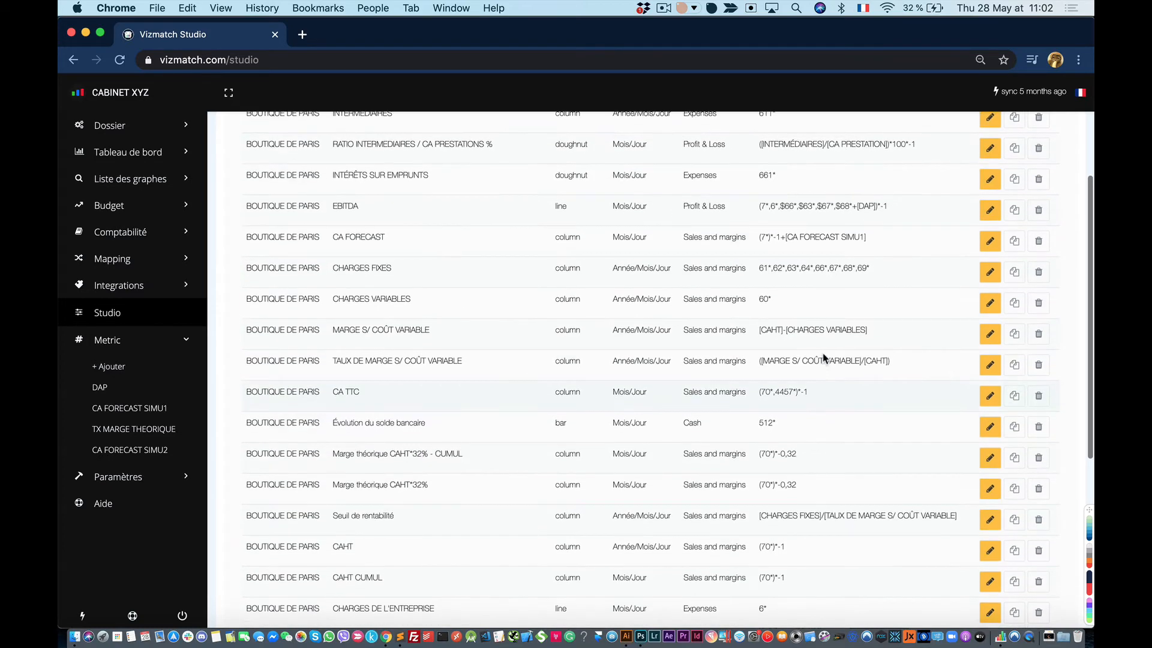
scroll(822, 352, "up", 5)
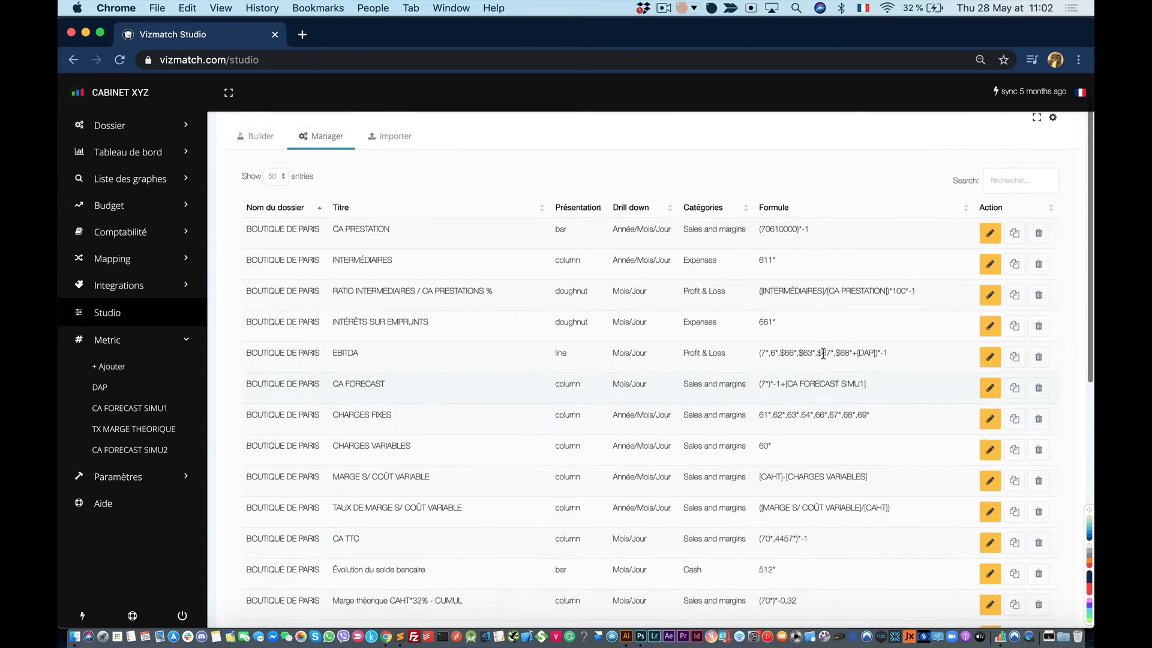
scroll(822, 353, "down", 10)
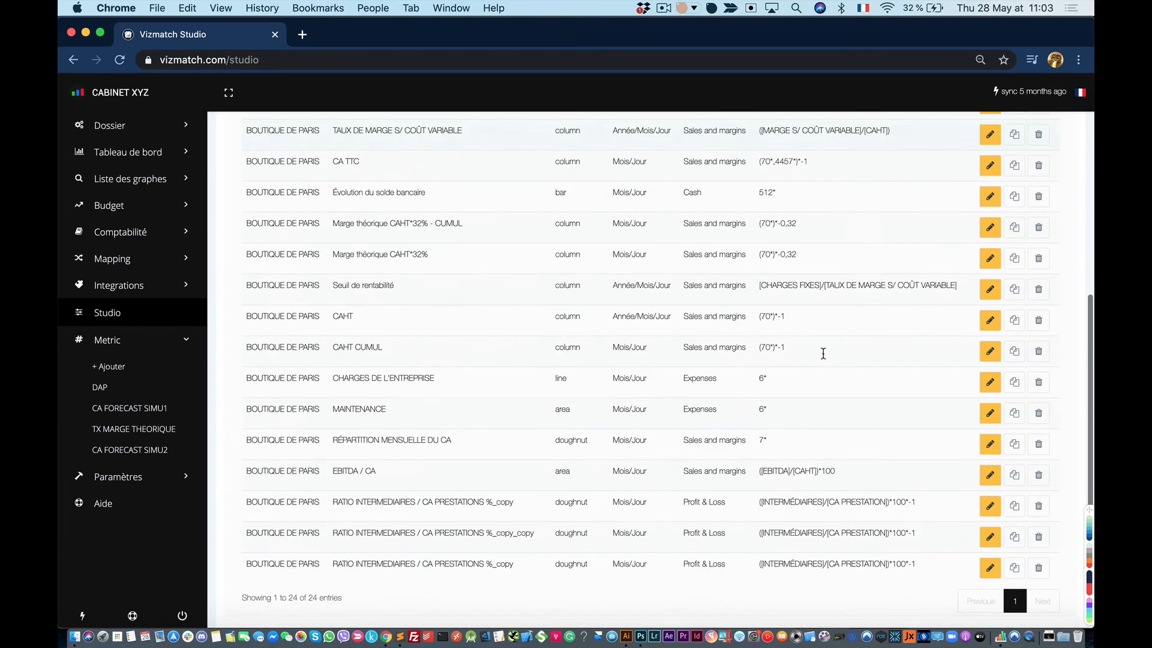
scroll(822, 353, "up", 10)
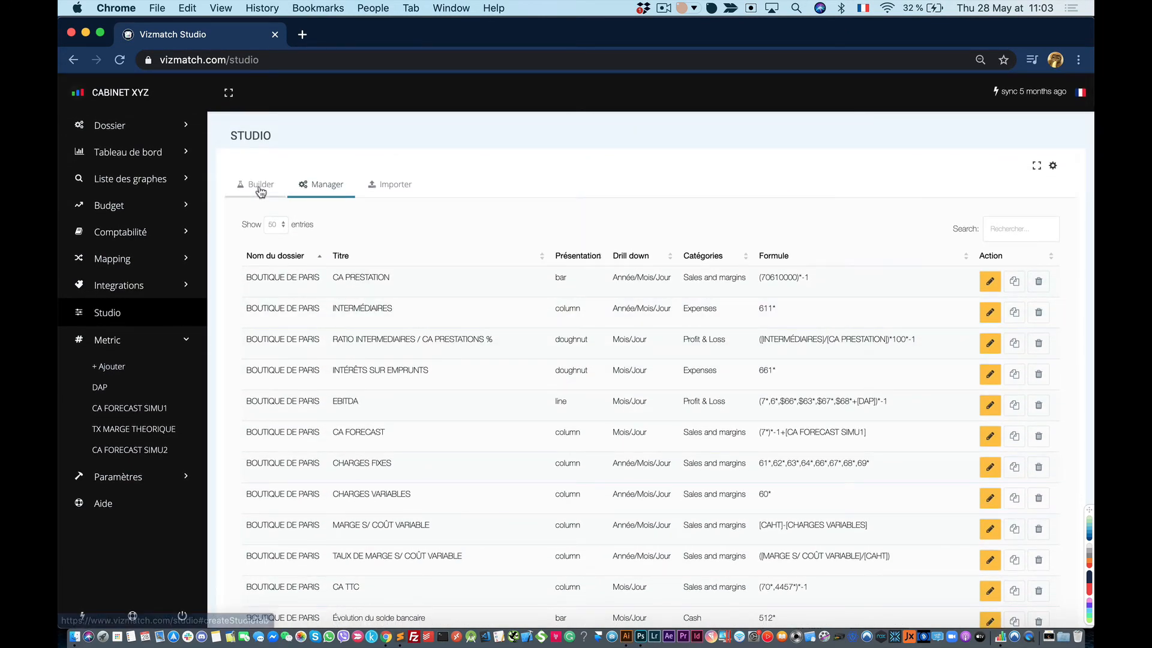
Open the "Marge théorique CAHT*32% - CUMUL" graph for editing and turn off its Cumul option.
scroll(885, 452, "down", 2)
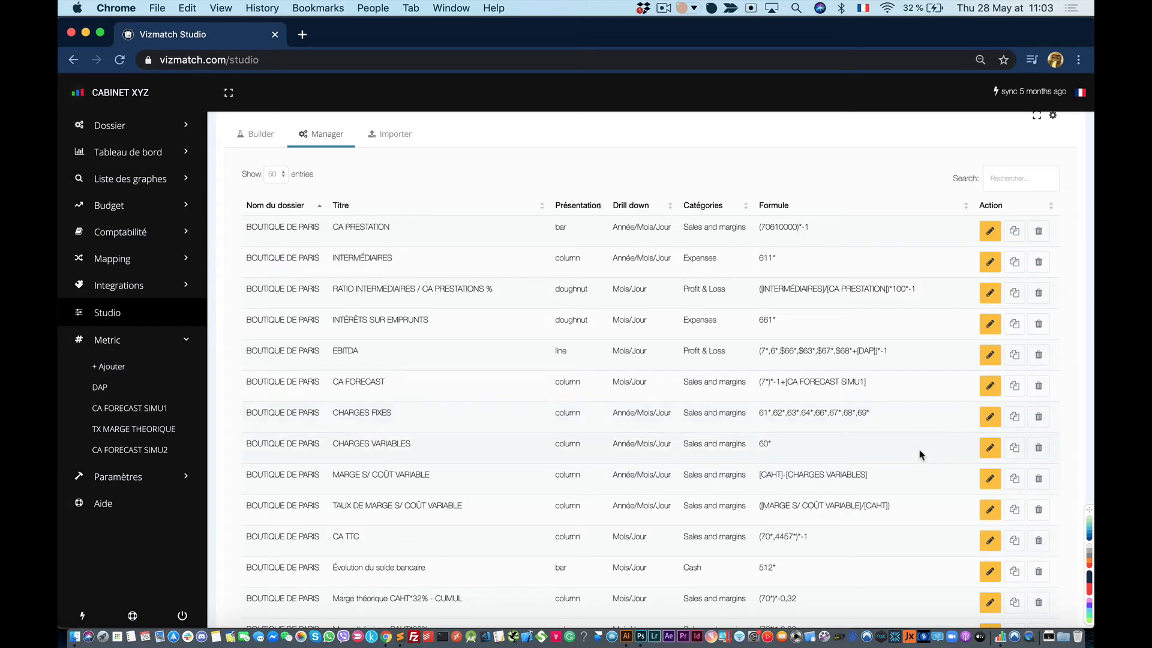
scroll(919, 449, "down", 3)
scroll(919, 455, "down", 2)
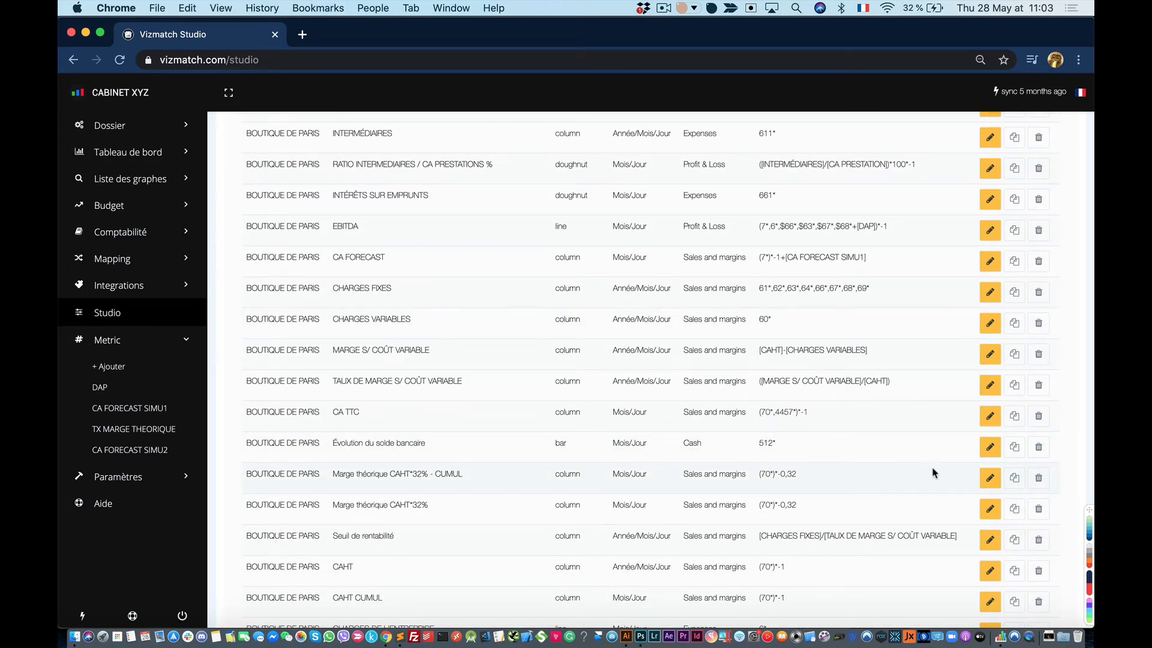
left_click(990, 478)
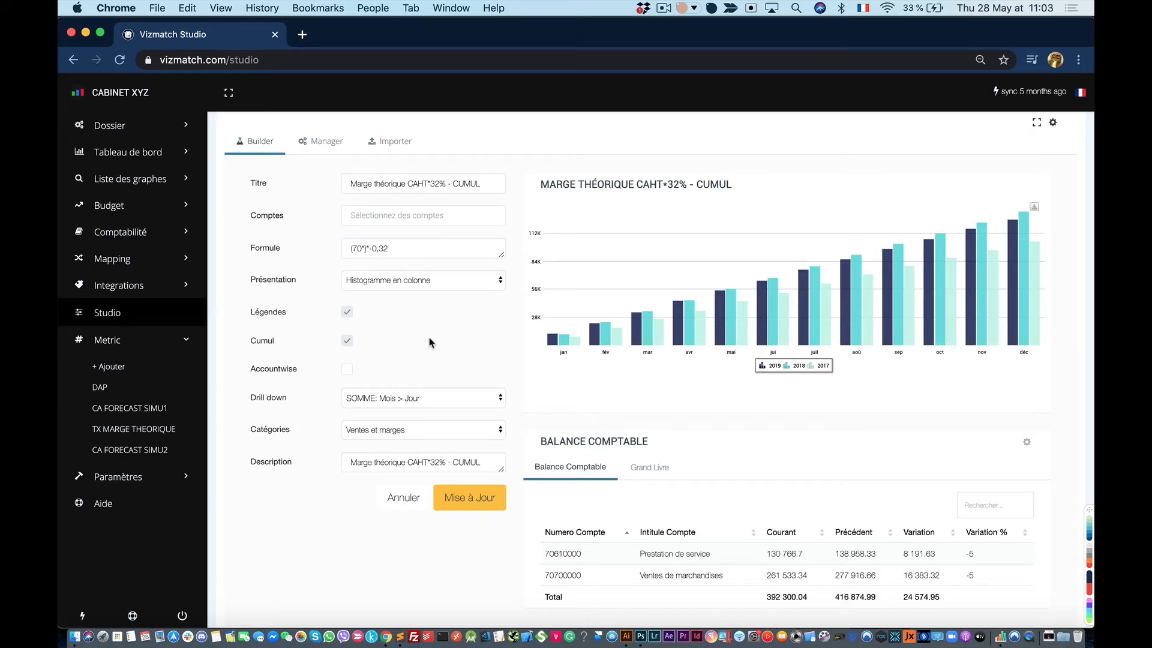
left_click(347, 341)
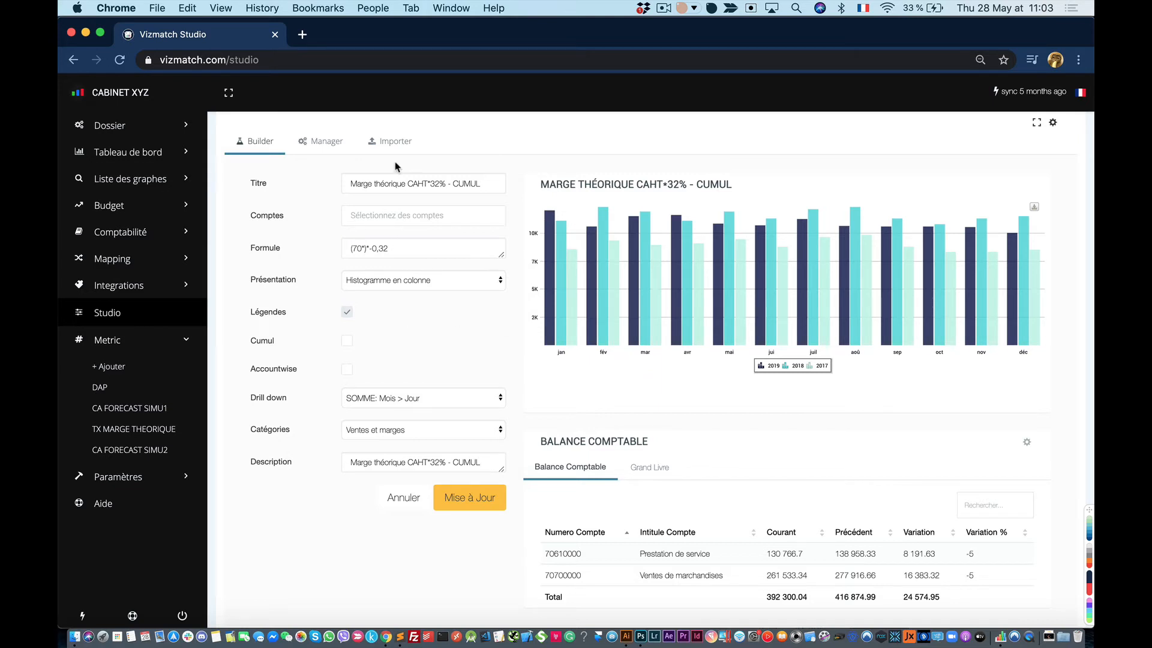
Change the graph's presentation to a line chart (Graphique en ligne).
left_click(403, 250)
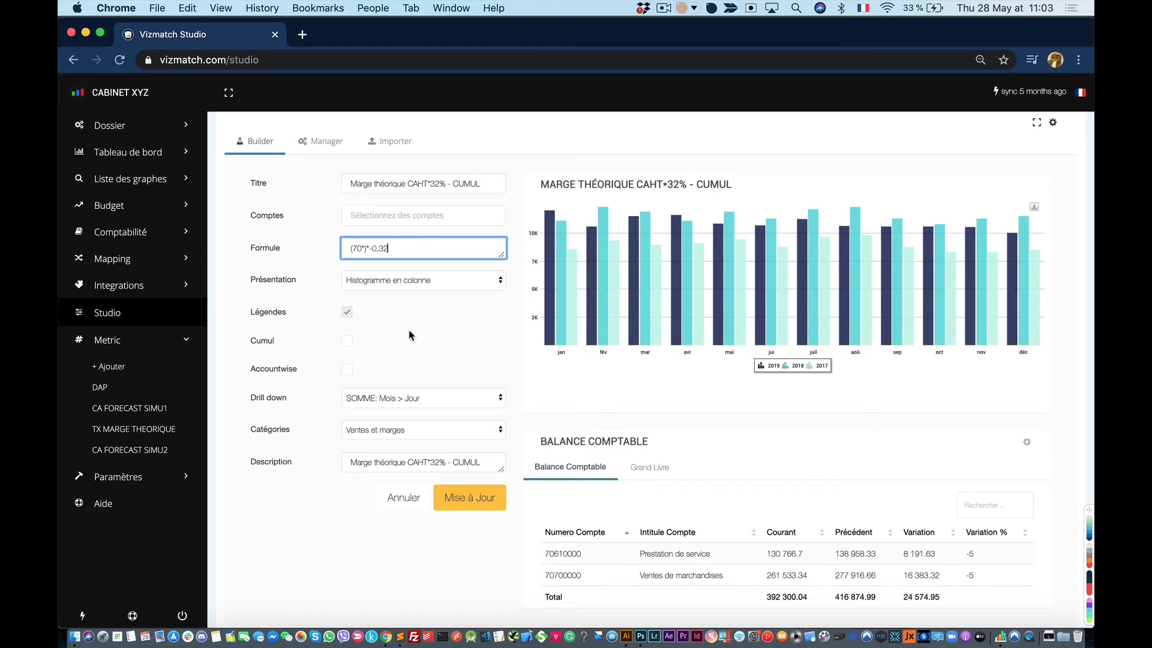
left_click(395, 280)
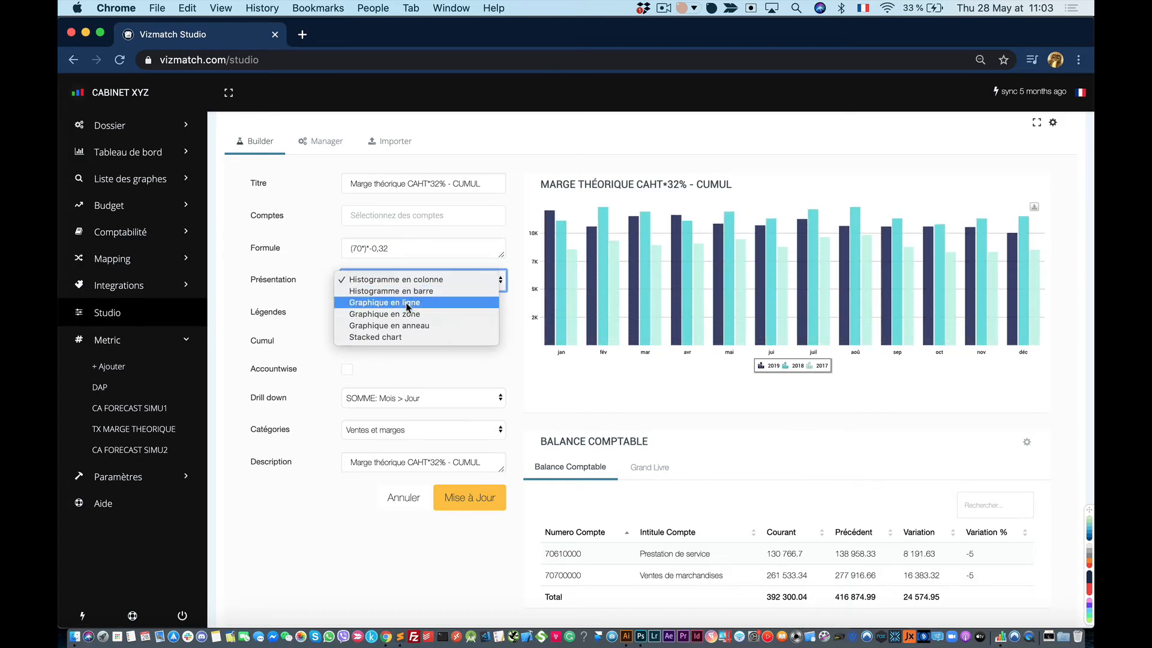
left_click(408, 304)
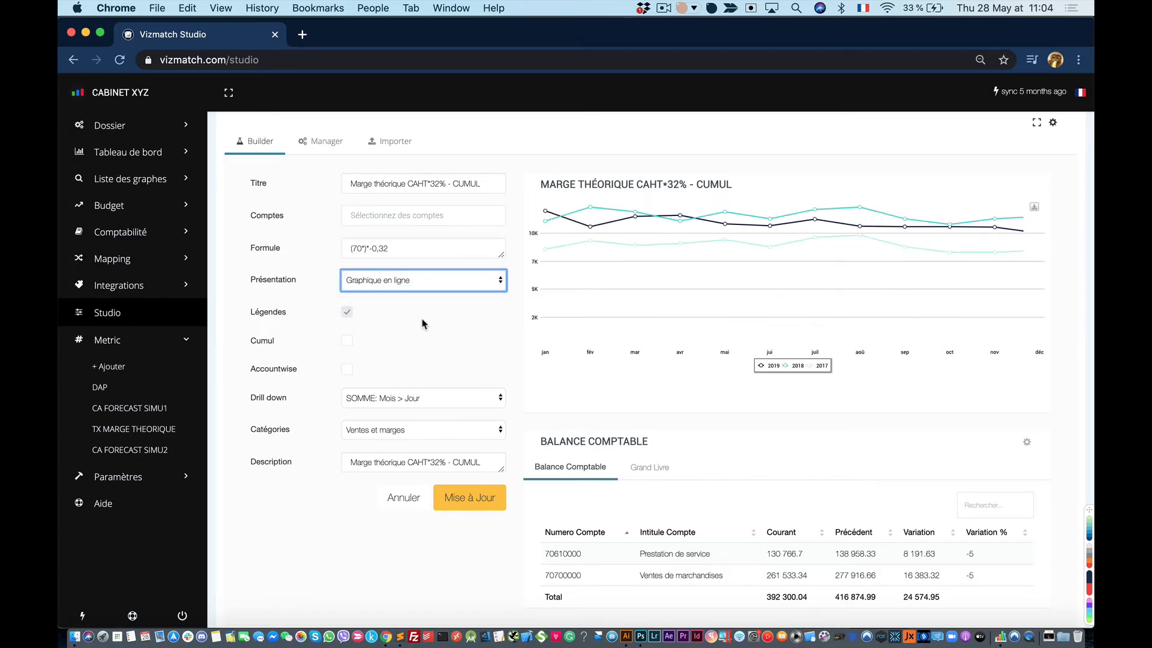
left_click(422, 281)
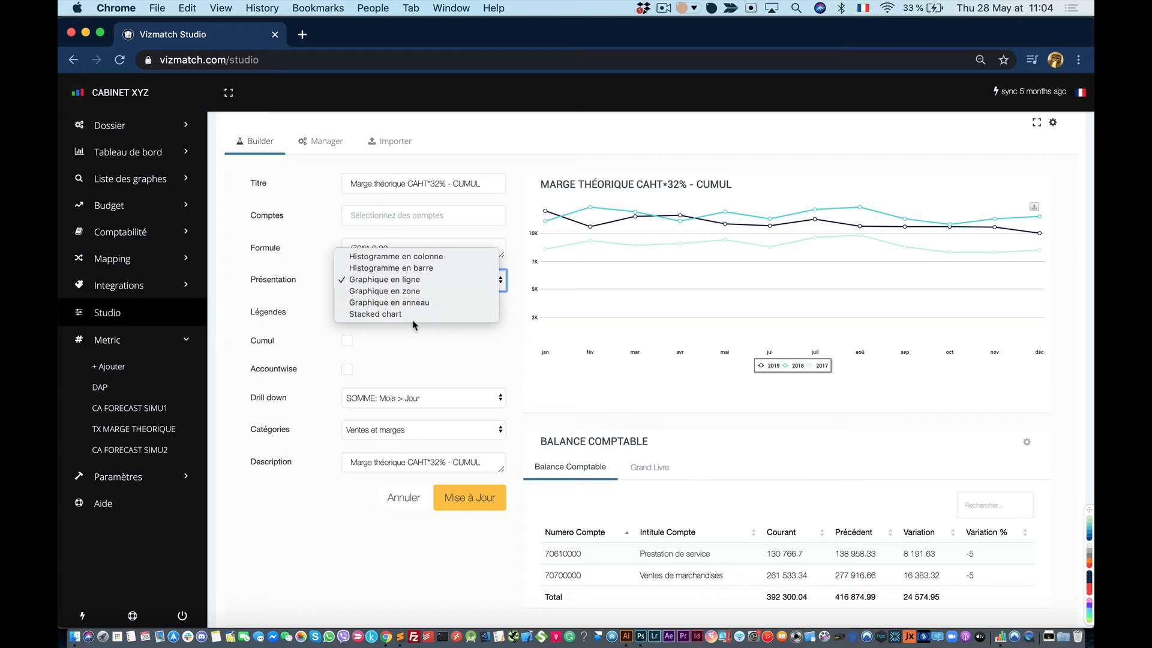
left_click(427, 327)
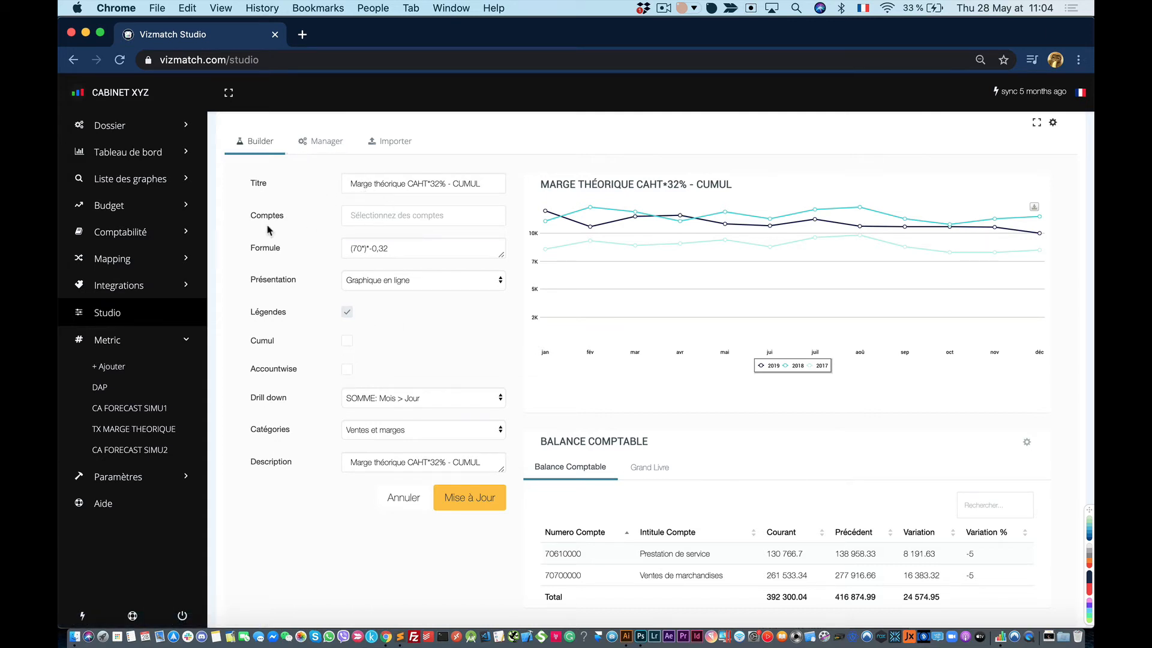
Replace the graph's formula with 7* and refresh the chart preview.
left_click(405, 251)
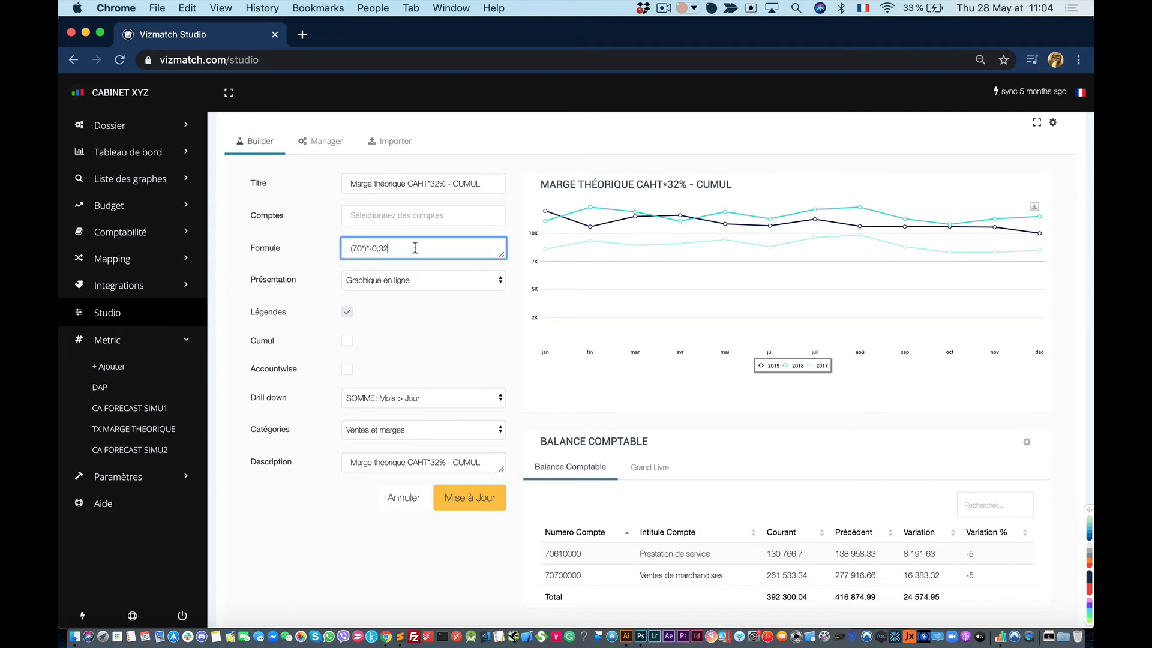
double_click(415, 248)
key("super+a")
key("BackSpace")
type("7")
left_click(439, 322)
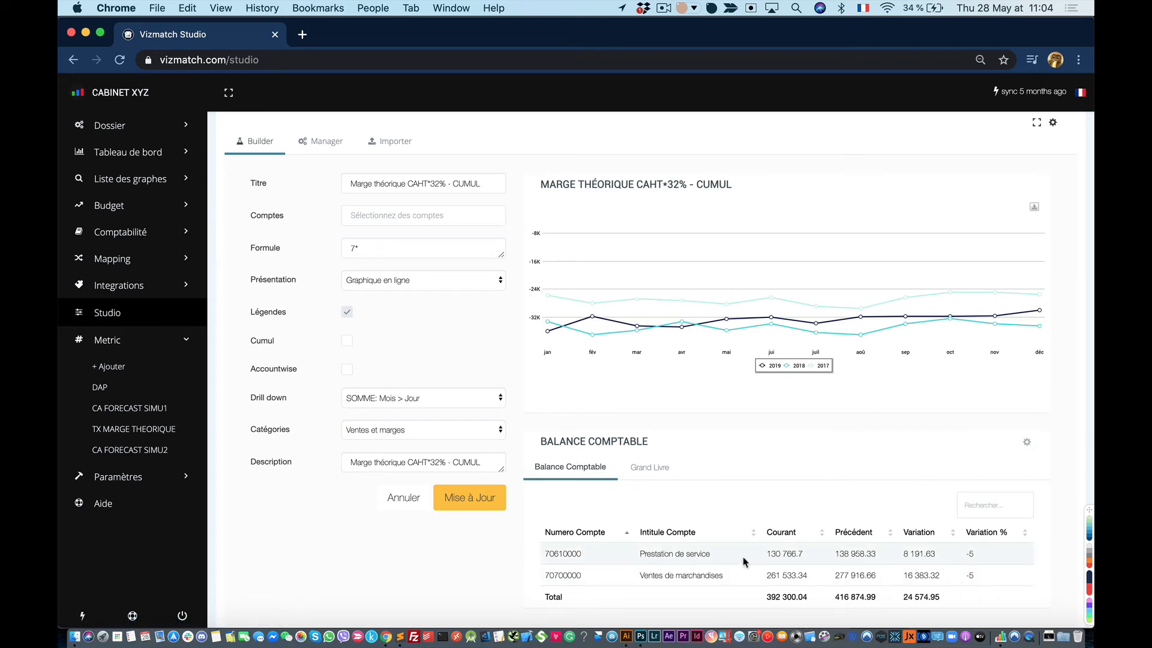
Set the graph's formula to 6* and refresh the chart preview.
left_click(370, 252)
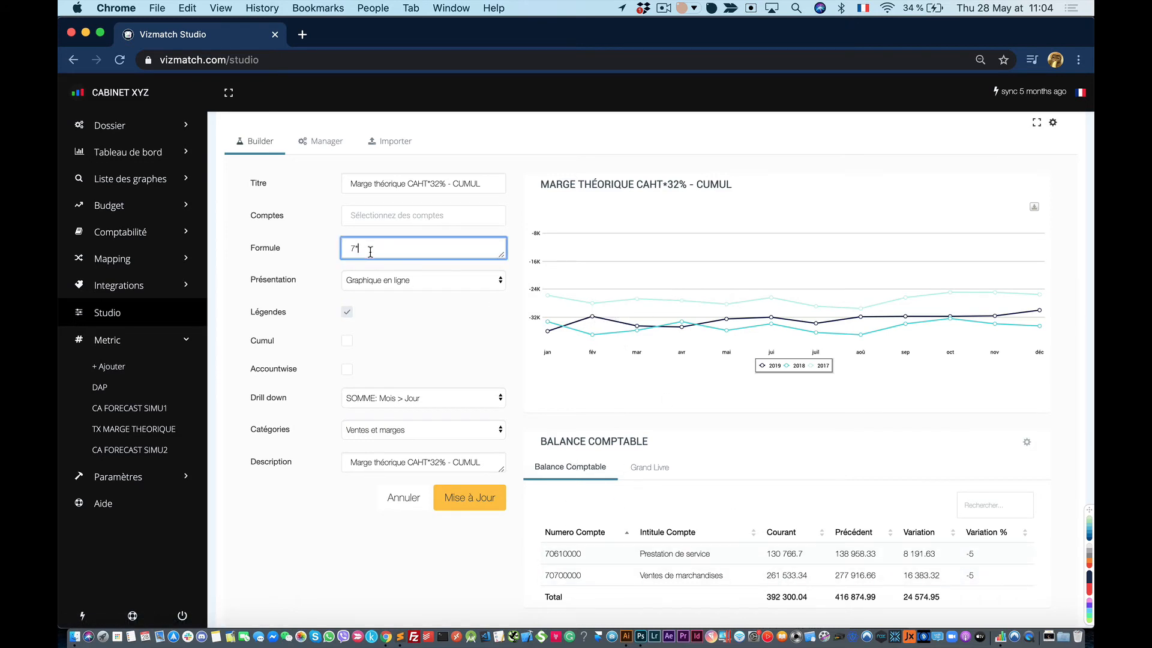
type("6")
key("Tab")
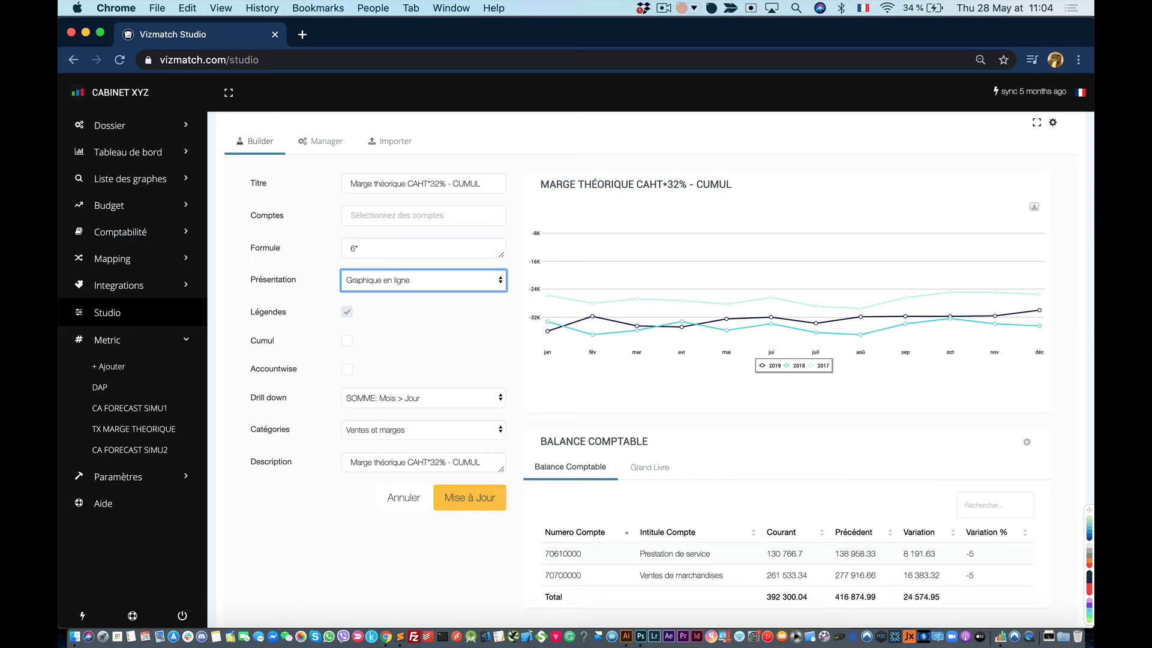
Review the accounts behind the 6* formula, set the graph's formula to 613*,616*,622* and refresh the chart preview.
left_click(423, 315)
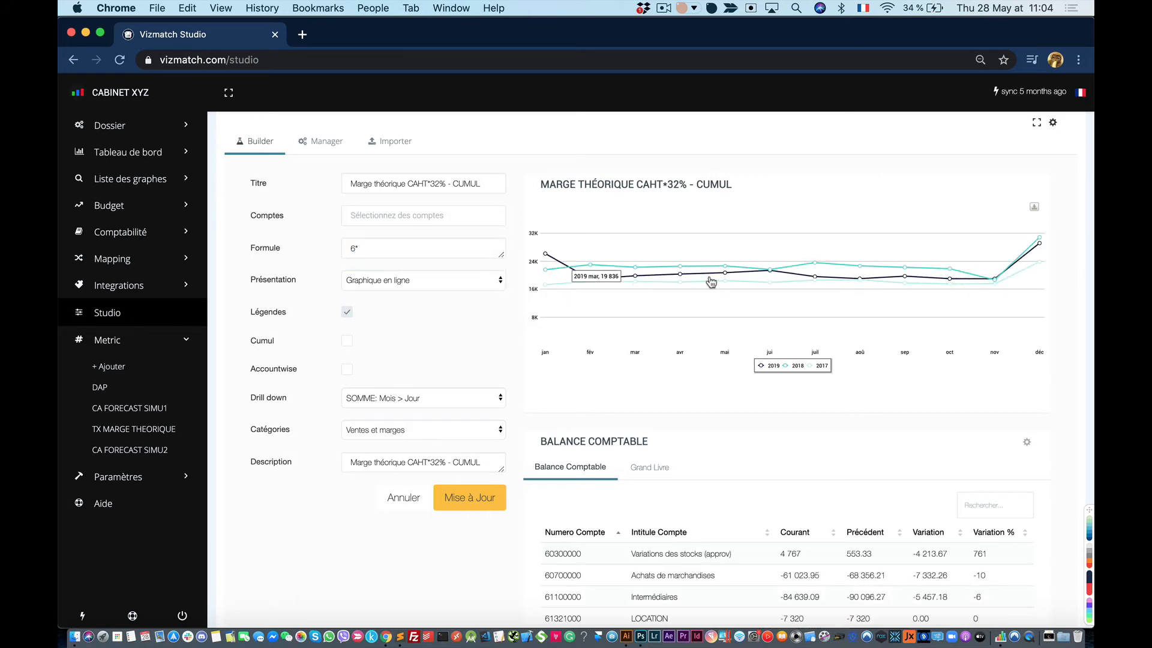
scroll(721, 564, "down", 1)
scroll(722, 566, "down", 4)
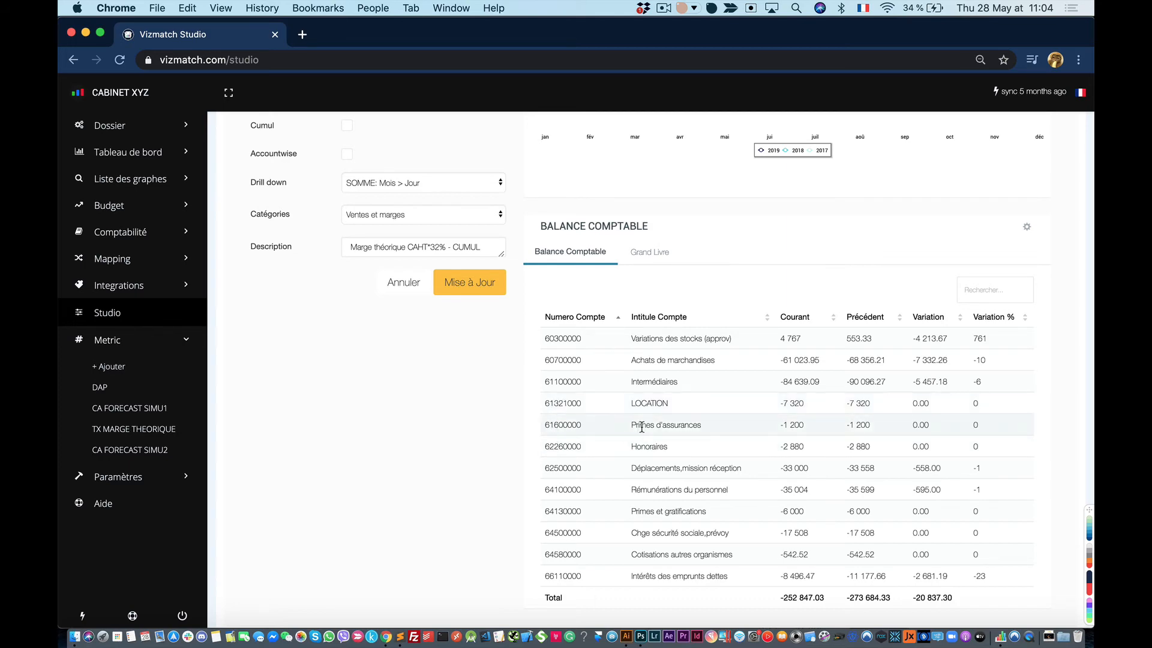
scroll(380, 243, "up", 5)
left_click(369, 291)
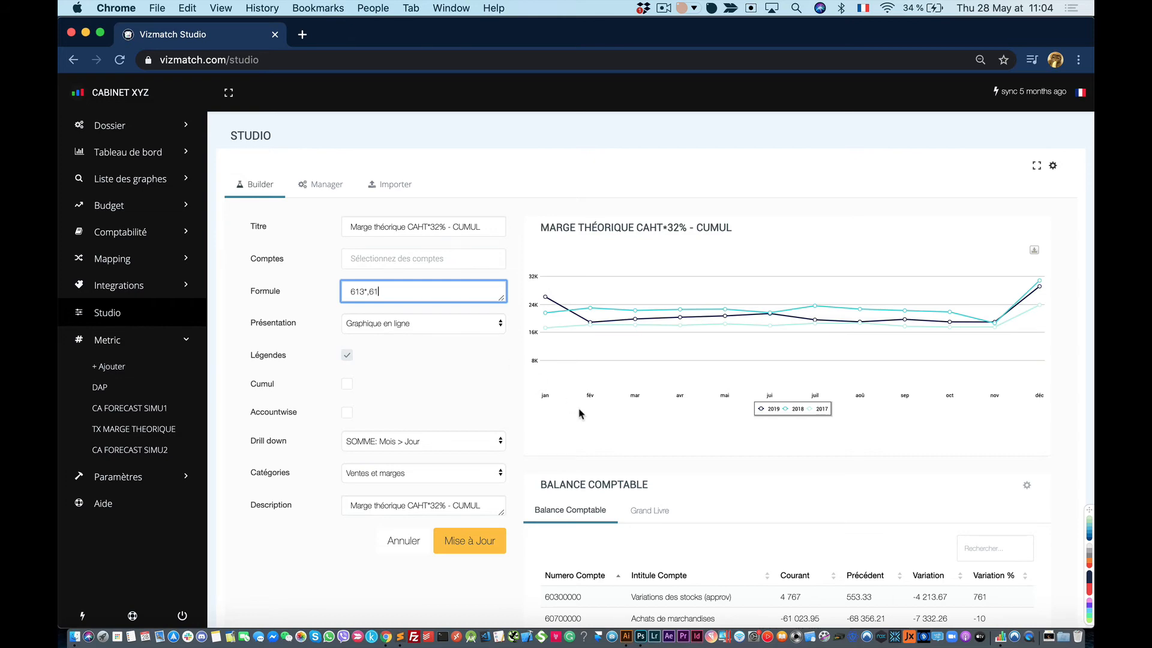
scroll(658, 413, "down", 5)
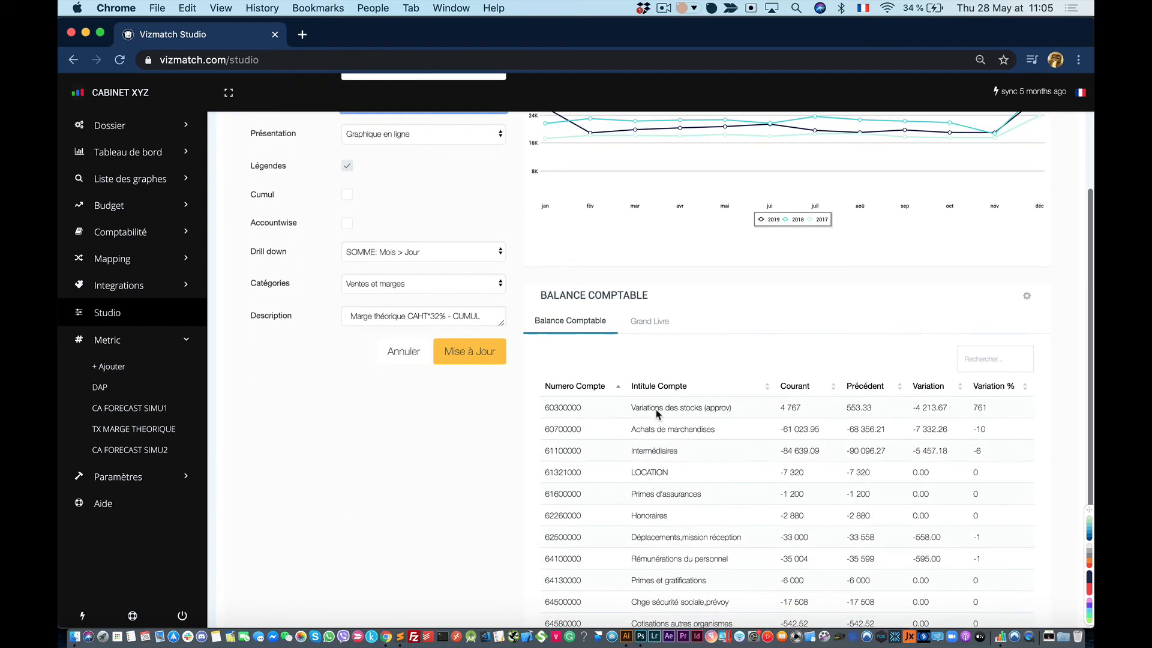
scroll(390, 240, "up", 5)
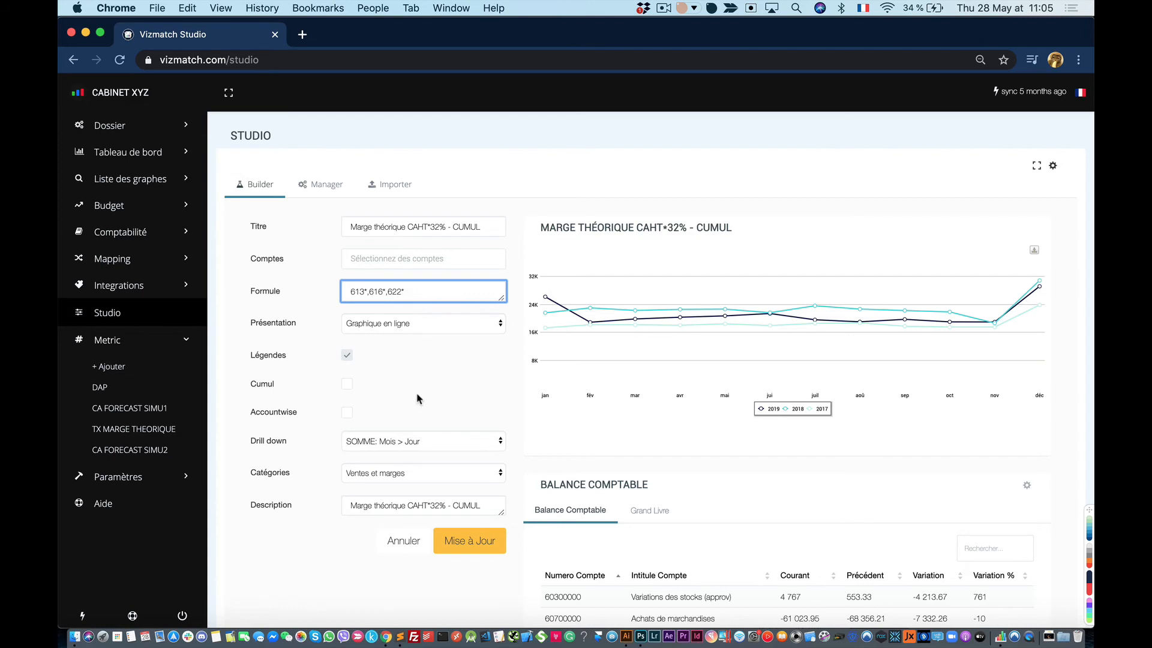
left_click(492, 368)
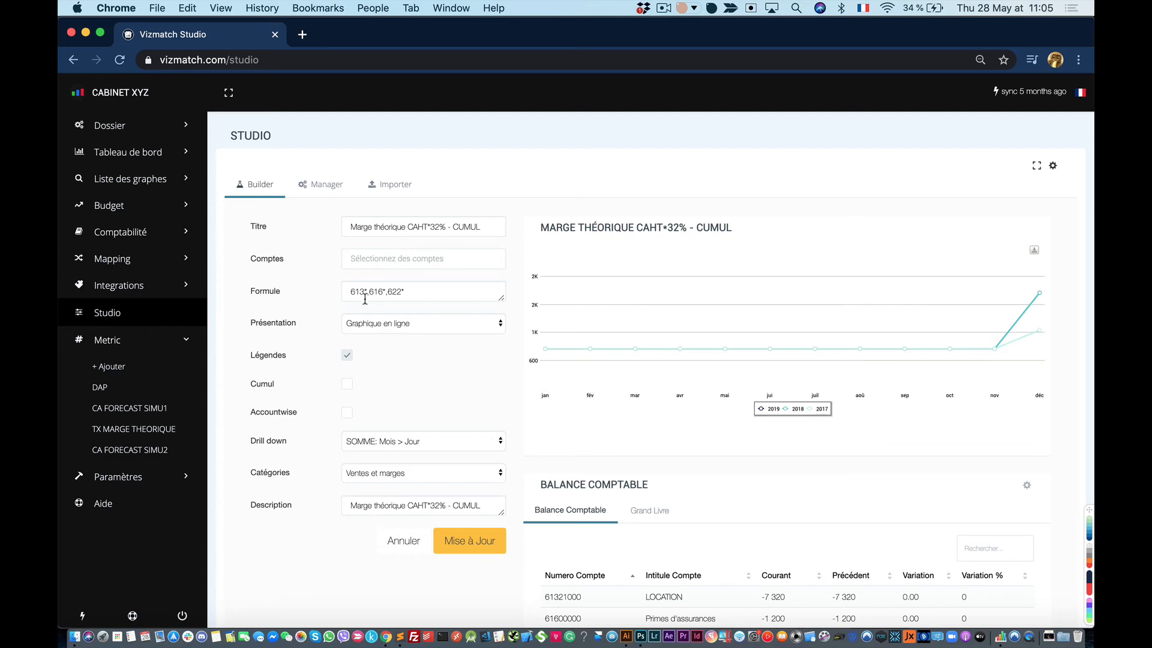
Set the graph's drill down to SUM: Year > Month >Day and its presentation to Histogramme en colonne.
left_click(390, 445)
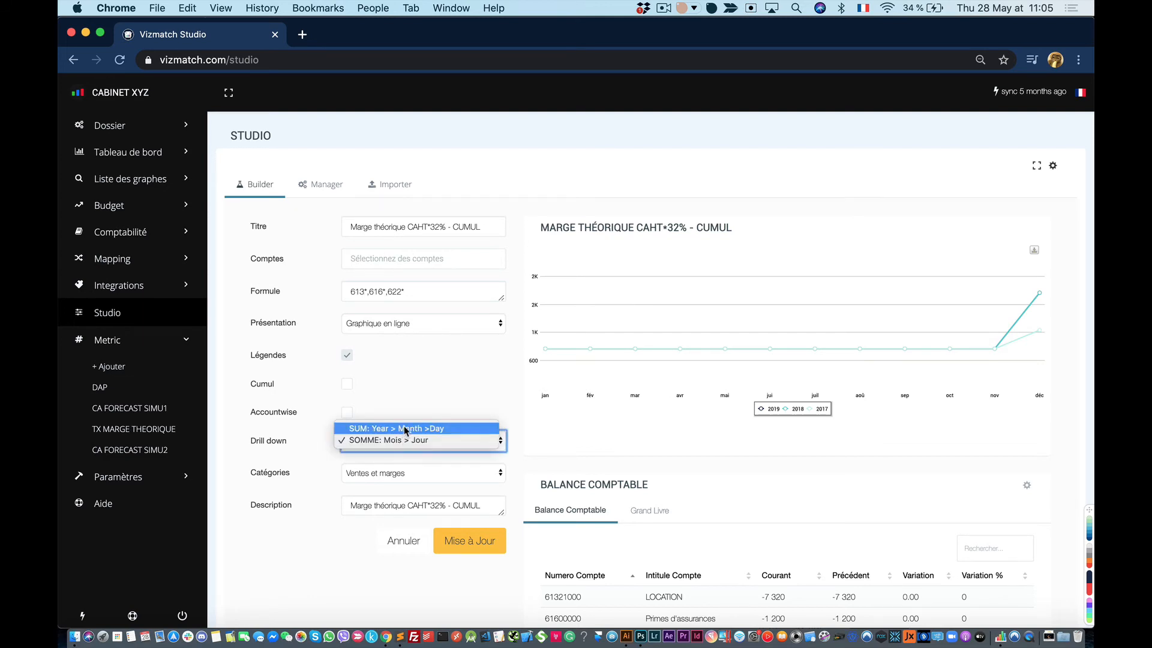
left_click(408, 428)
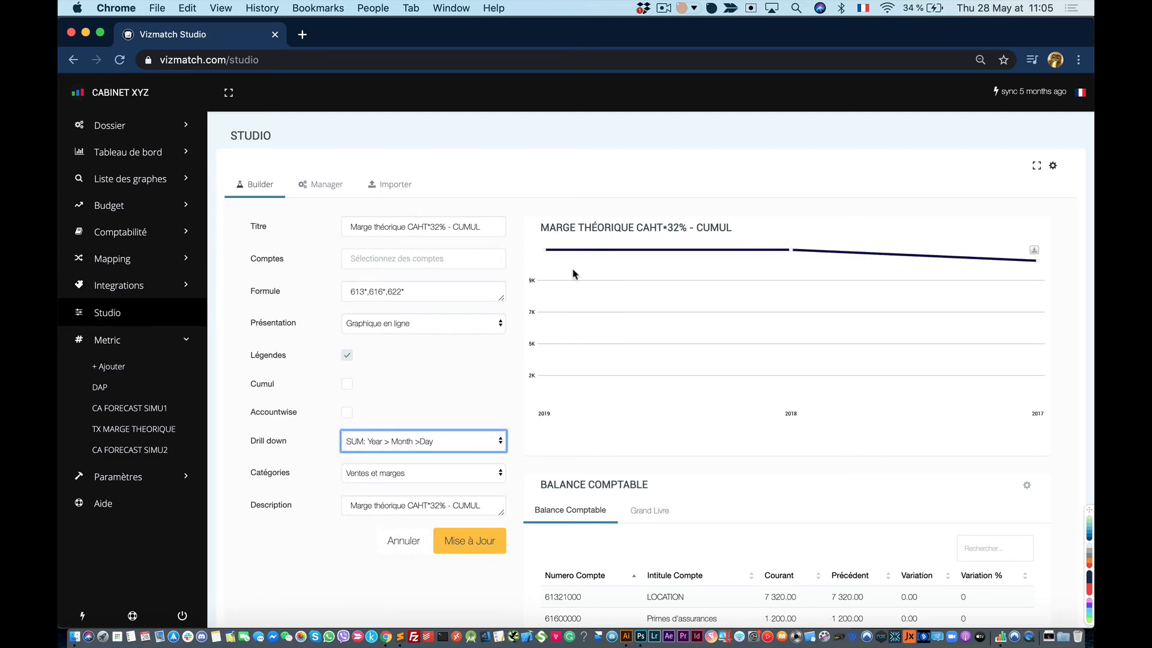
left_click(387, 324)
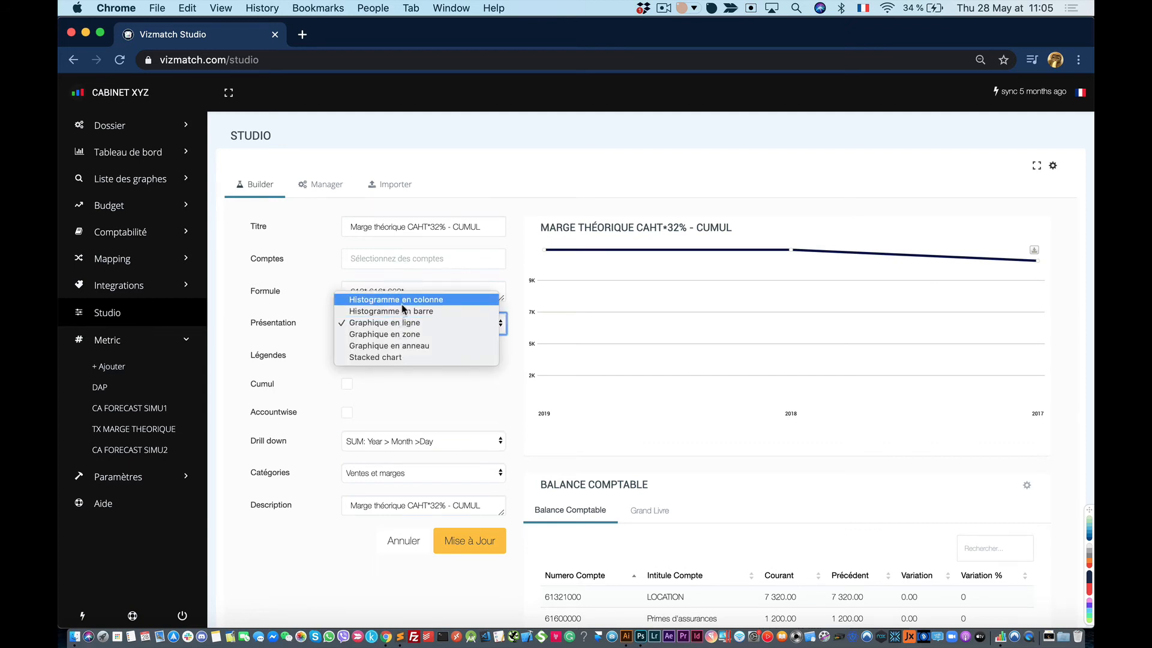
left_click(402, 302)
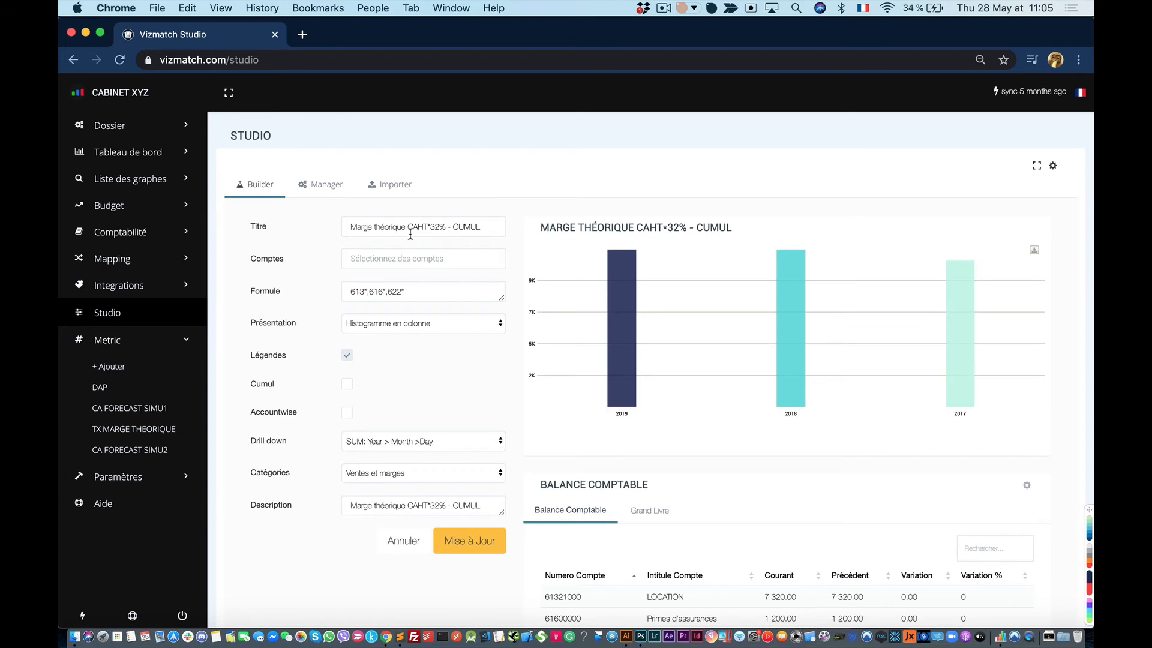
Replace the graph's title with CHARGES À SUIVRE and refresh the preview.
left_click_drag(481, 227, 349, 227)
key("BackSpace")
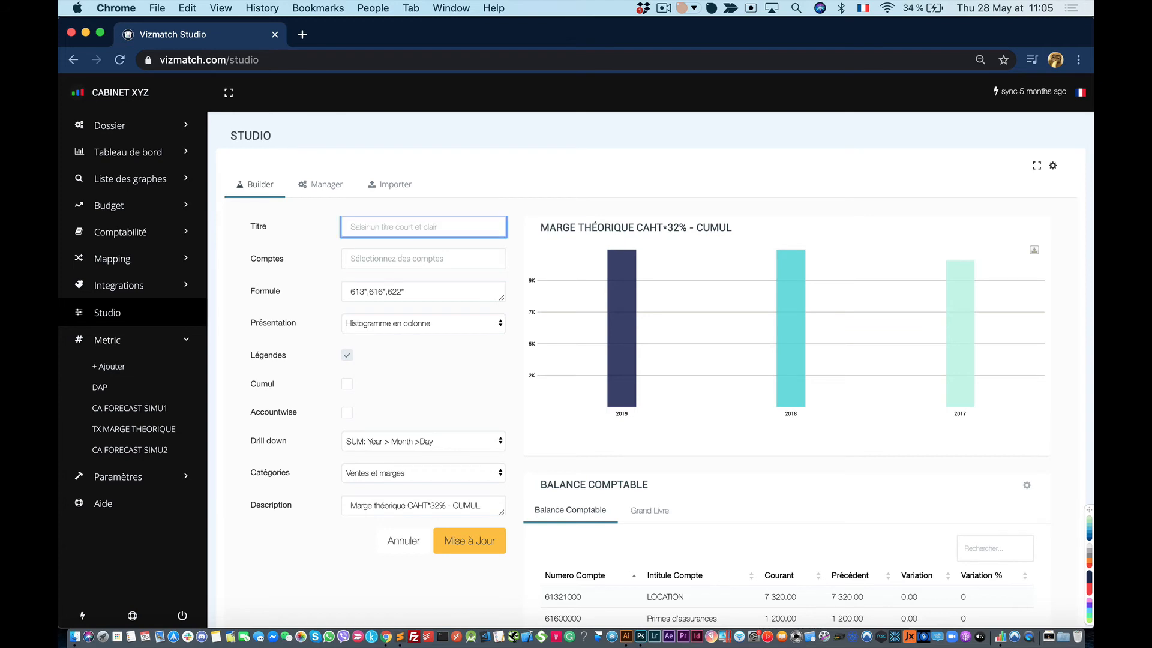
type("CHARGES À SUIVRE")
left_click(433, 381)
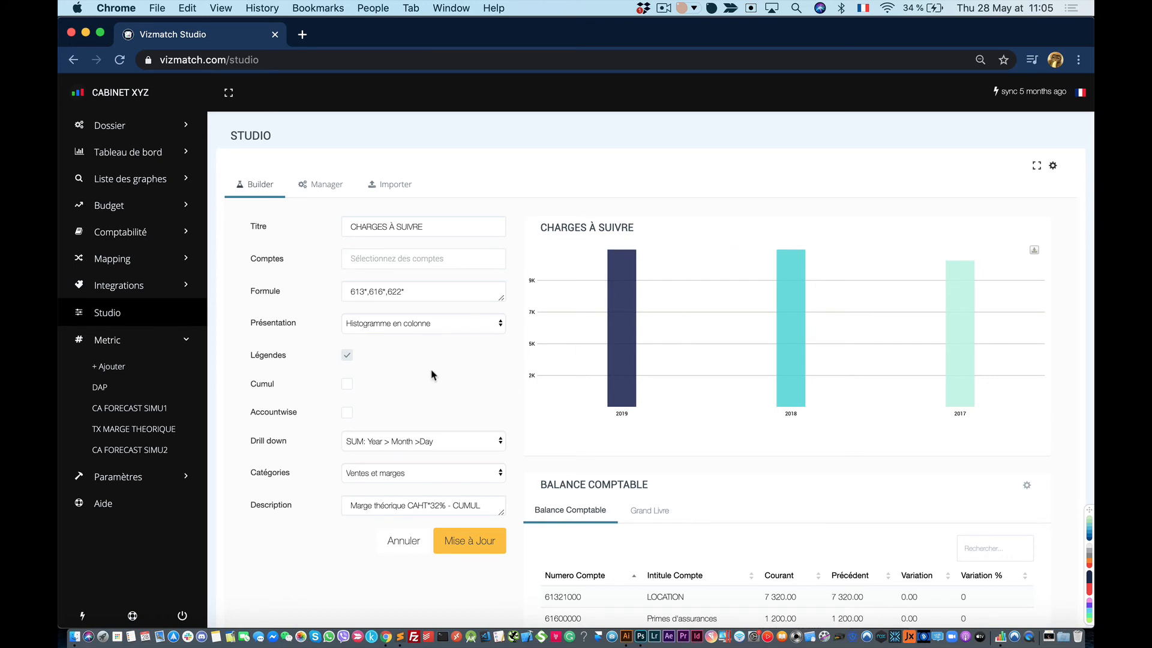
Assign the graph to the Charges category.
scroll(432, 374, "down", 3)
left_click(404, 397)
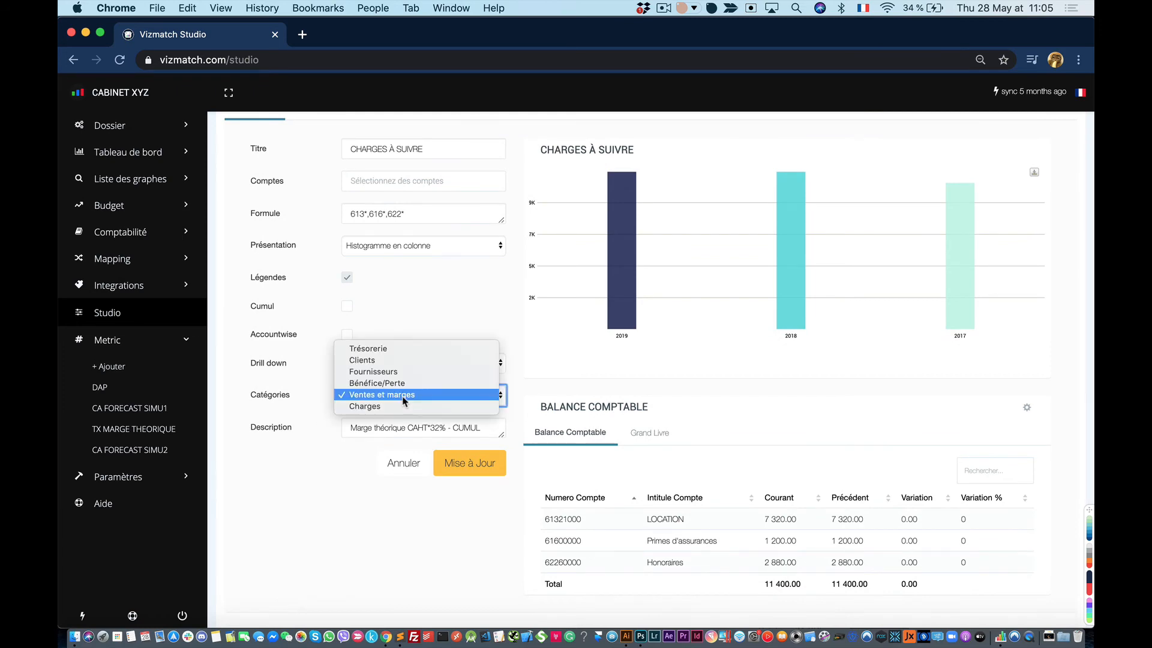
left_click(373, 405)
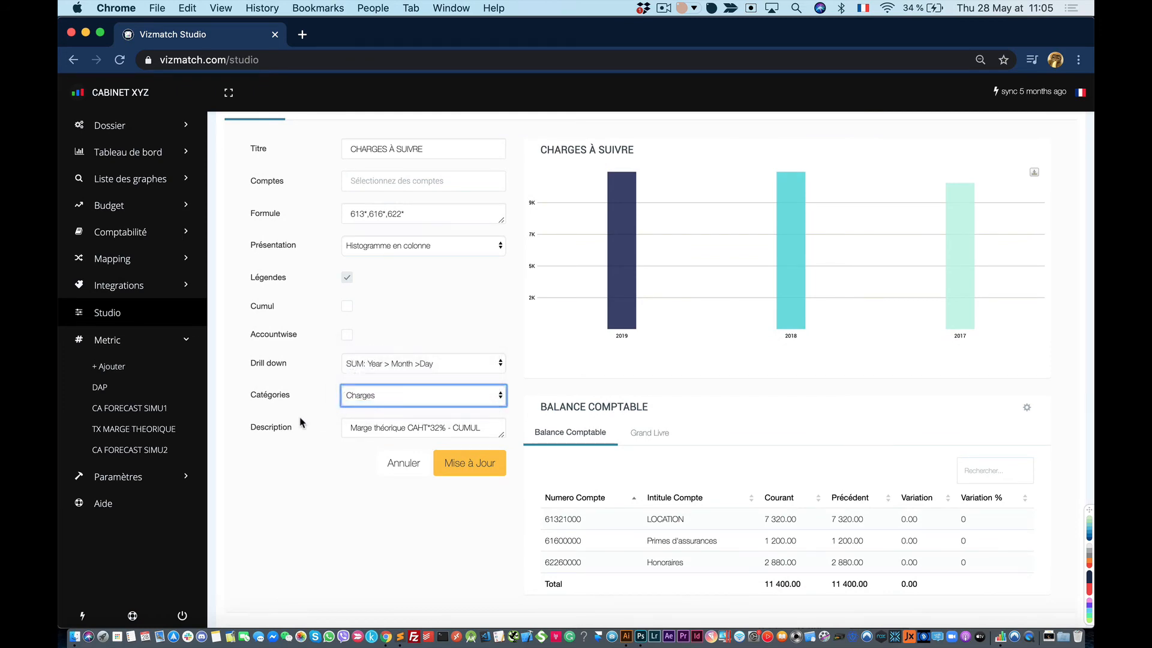
Expand Liste des graphes to view its graph categories, and collapse it again.
scroll(327, 476, "up", 2)
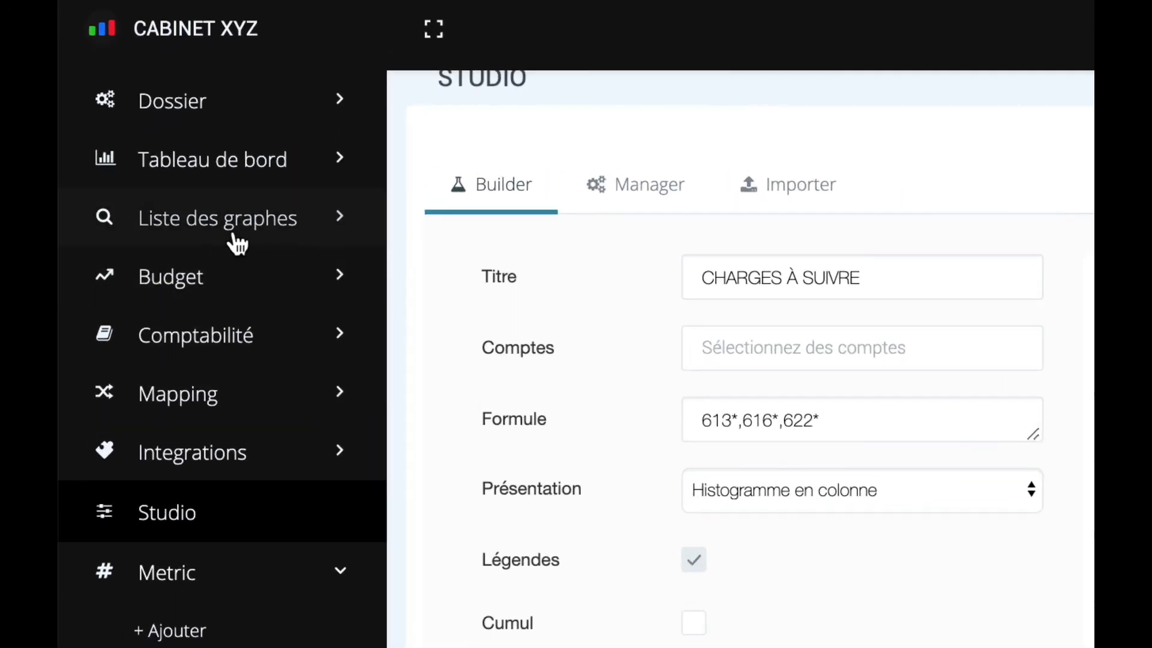
left_click(162, 179)
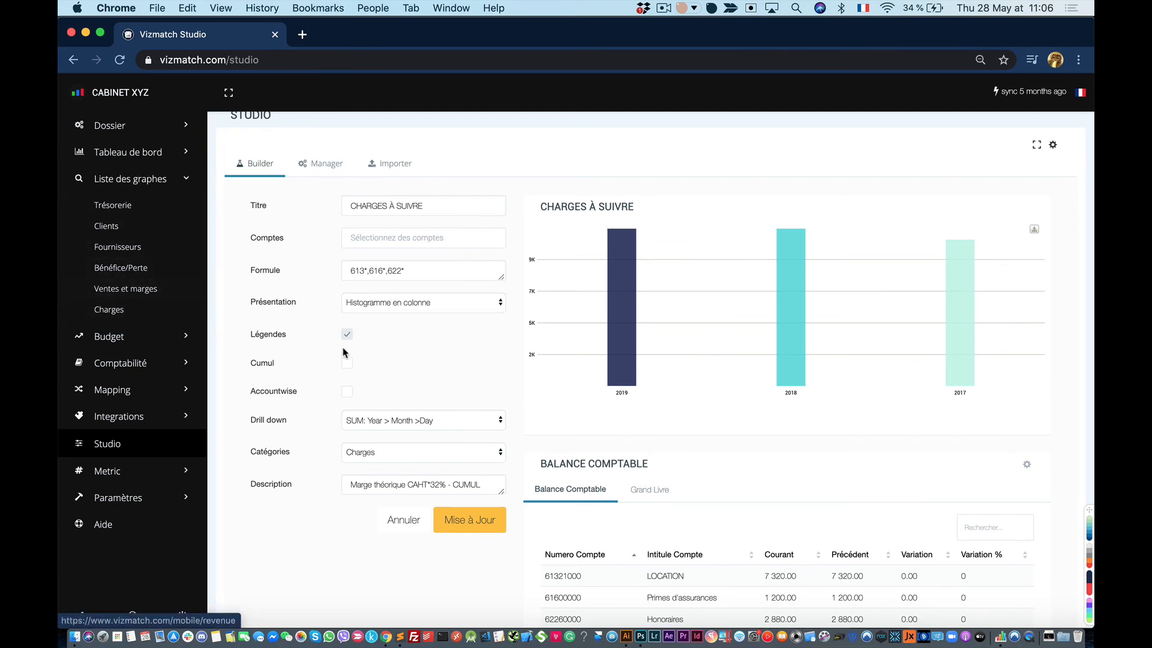
left_click(182, 180)
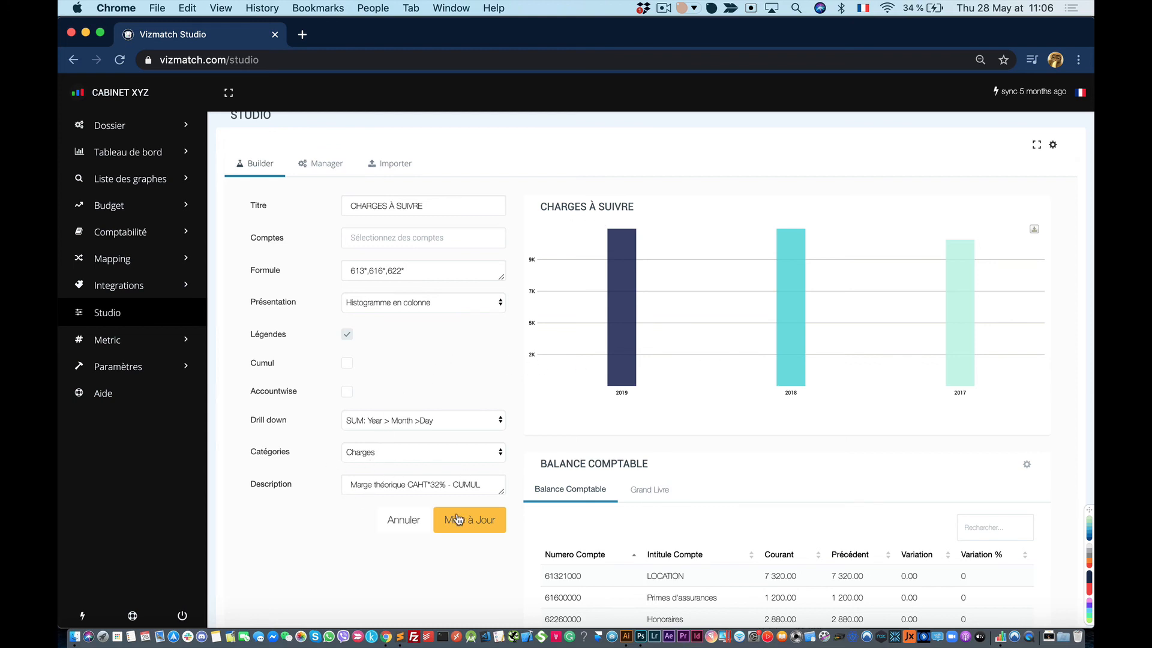
View the list of saved graphs, and load the RESTAURANT KOZY client's graphs as import candidates.
scroll(435, 368, "up", 1)
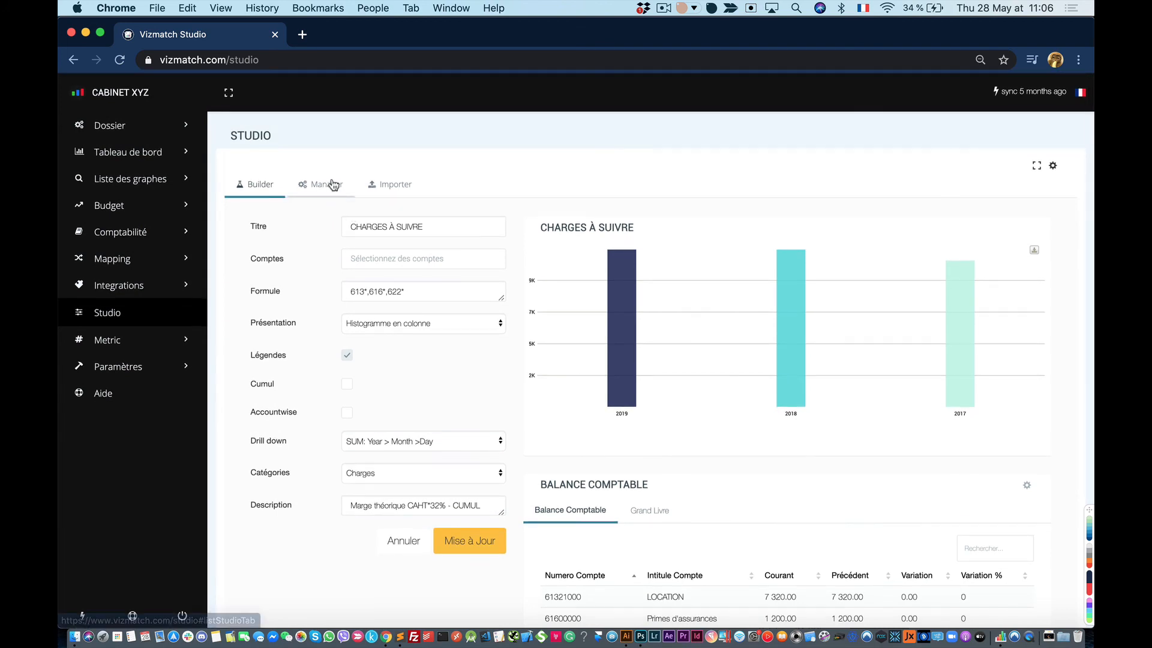
left_click(334, 185)
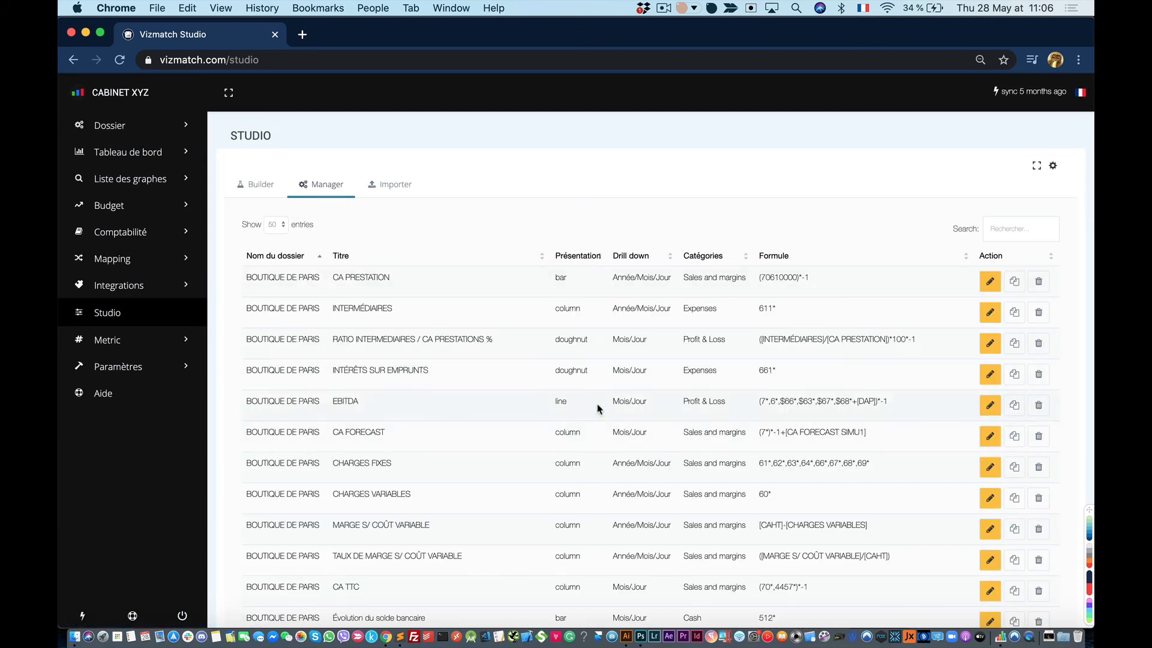
left_click(391, 185)
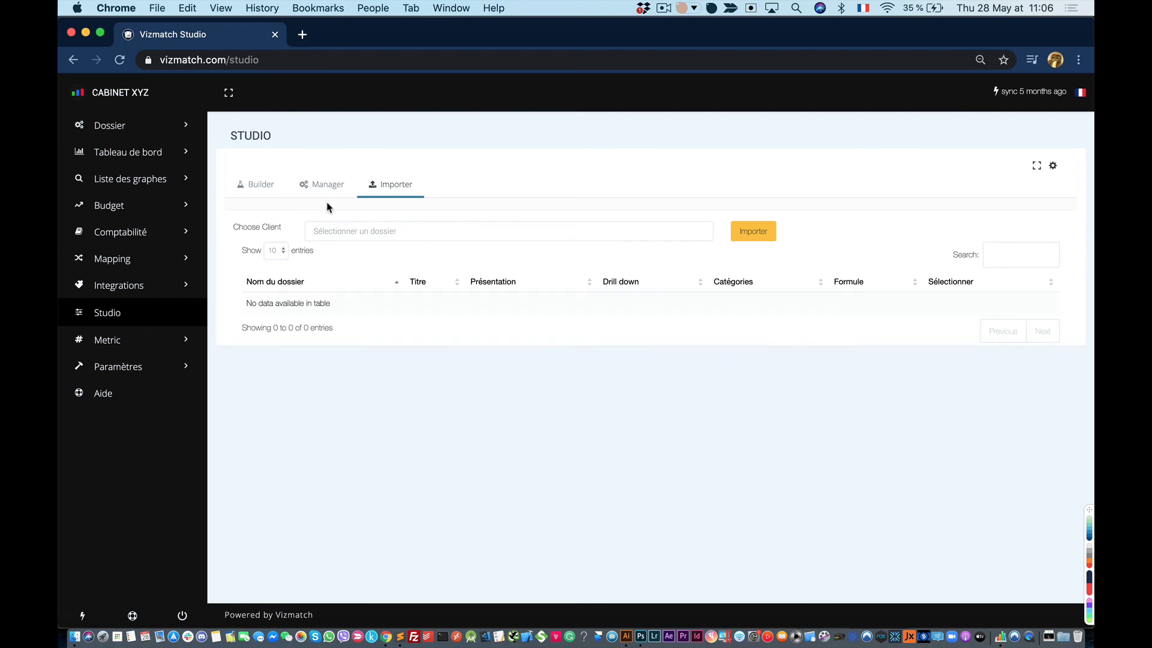
left_click(373, 233)
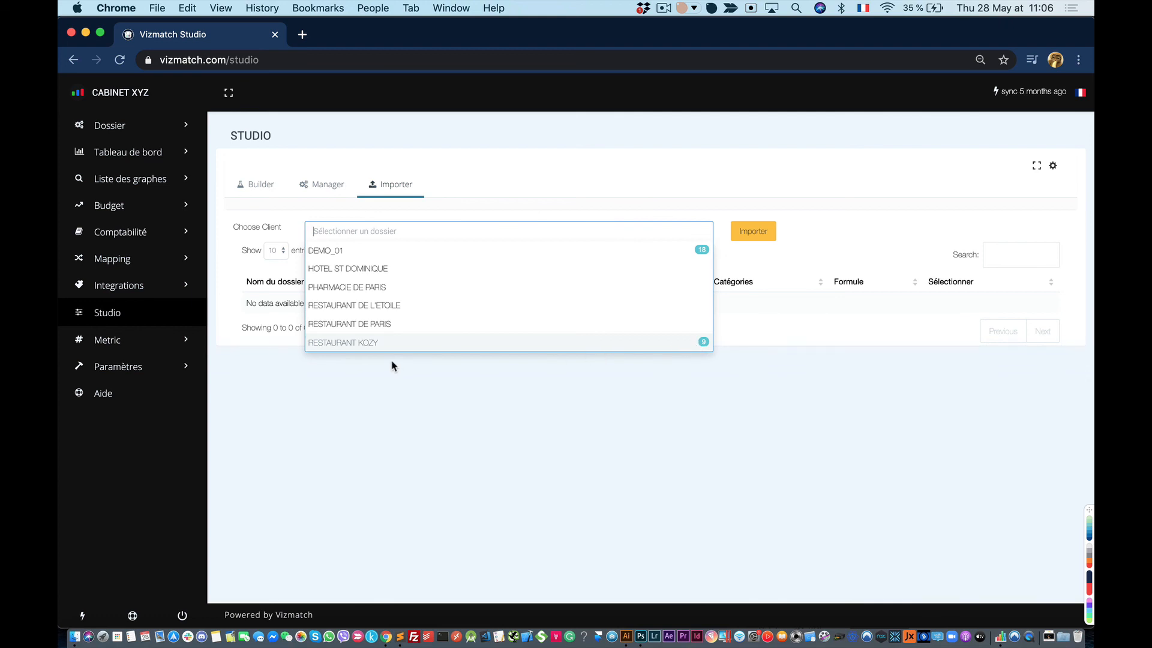
left_click(444, 343)
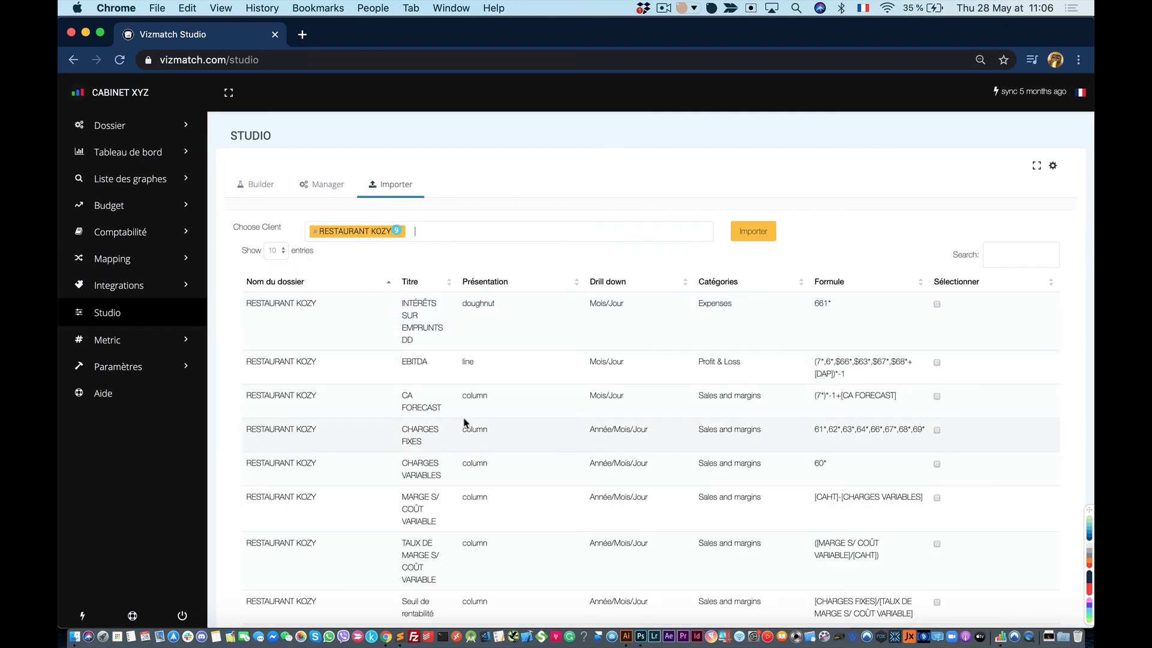
Examine the titles, presentations, categories and formulas of the RESTAURANT KOZY graphs available for import.
scroll(620, 354, "down", 3)
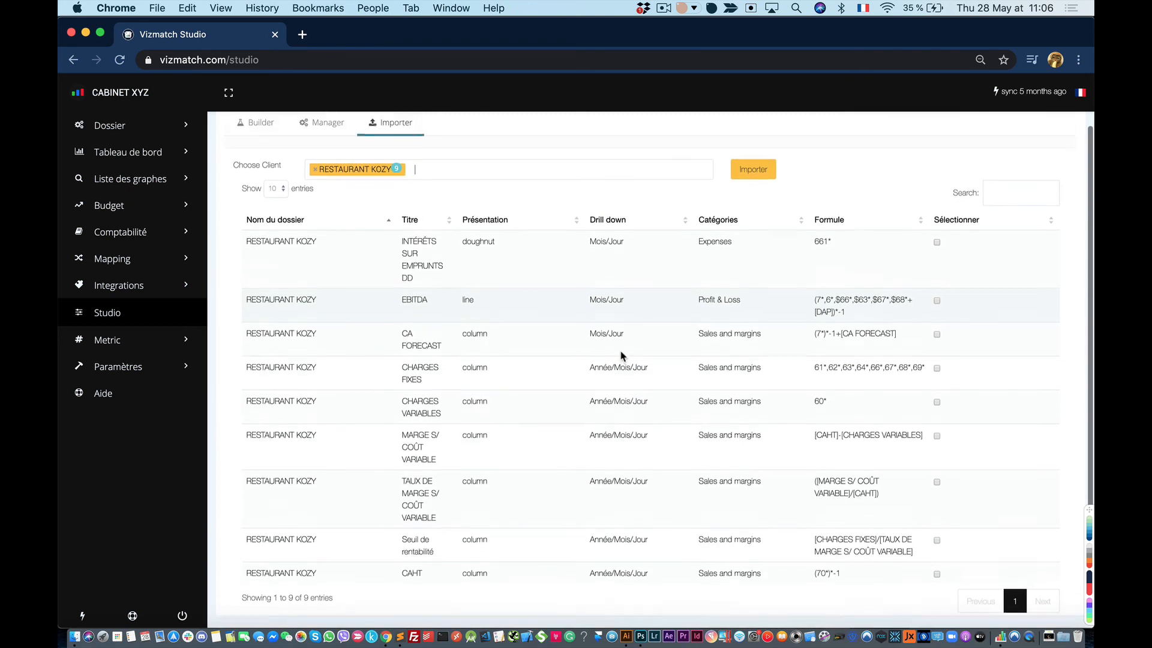
scroll(619, 355, "up", 1)
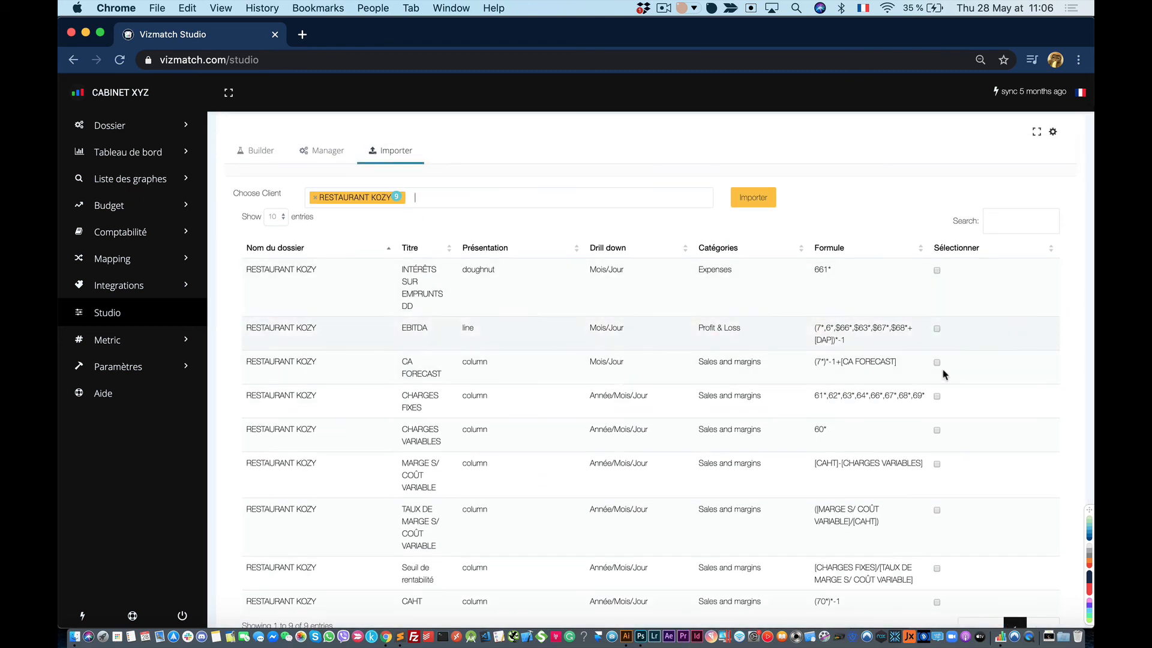
scroll(586, 420, "down", 2)
scroll(586, 420, "up", 2)
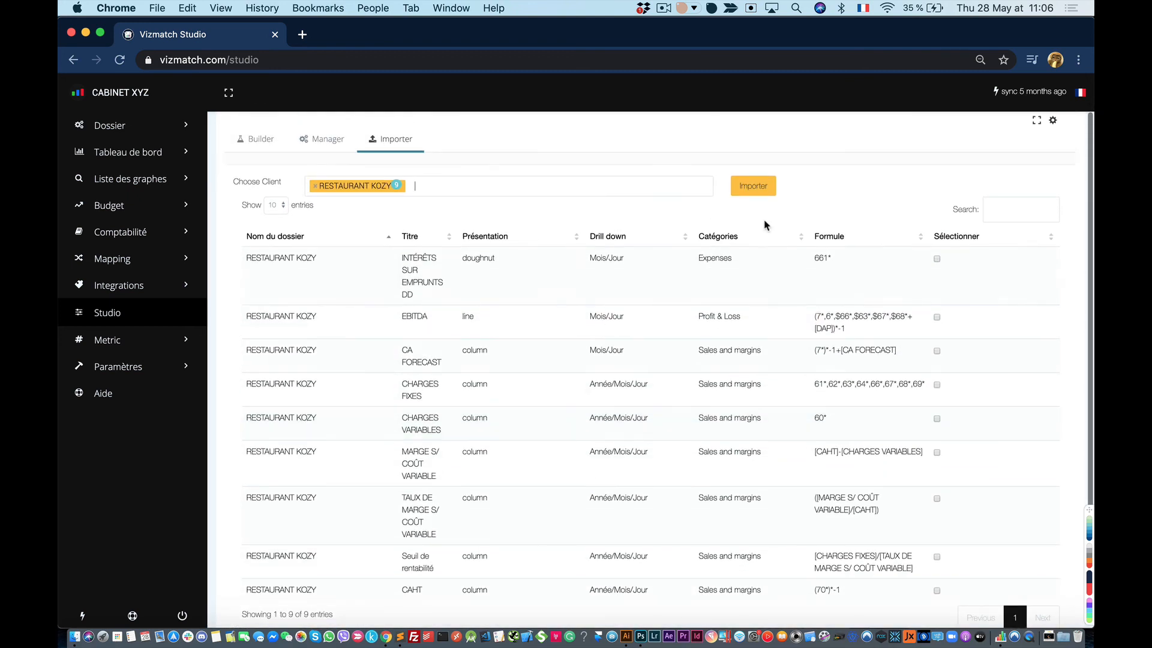
scroll(488, 380, "up", 1)
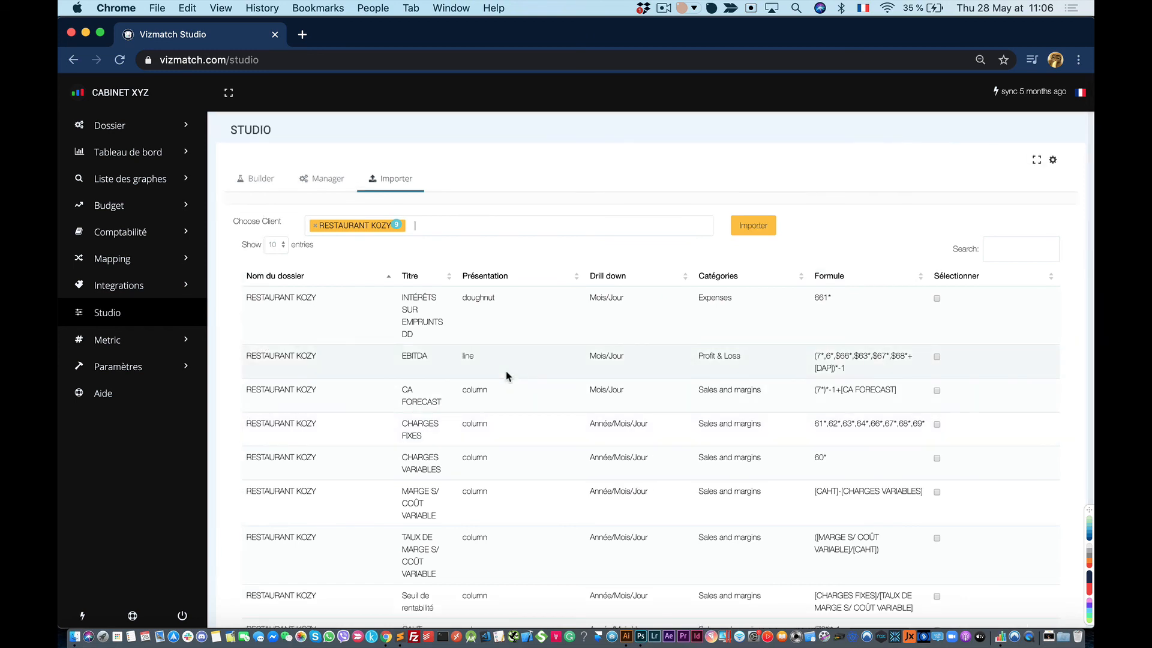
Show the blank graph creation form, and return to the list of saved graphs.
left_click(258, 180)
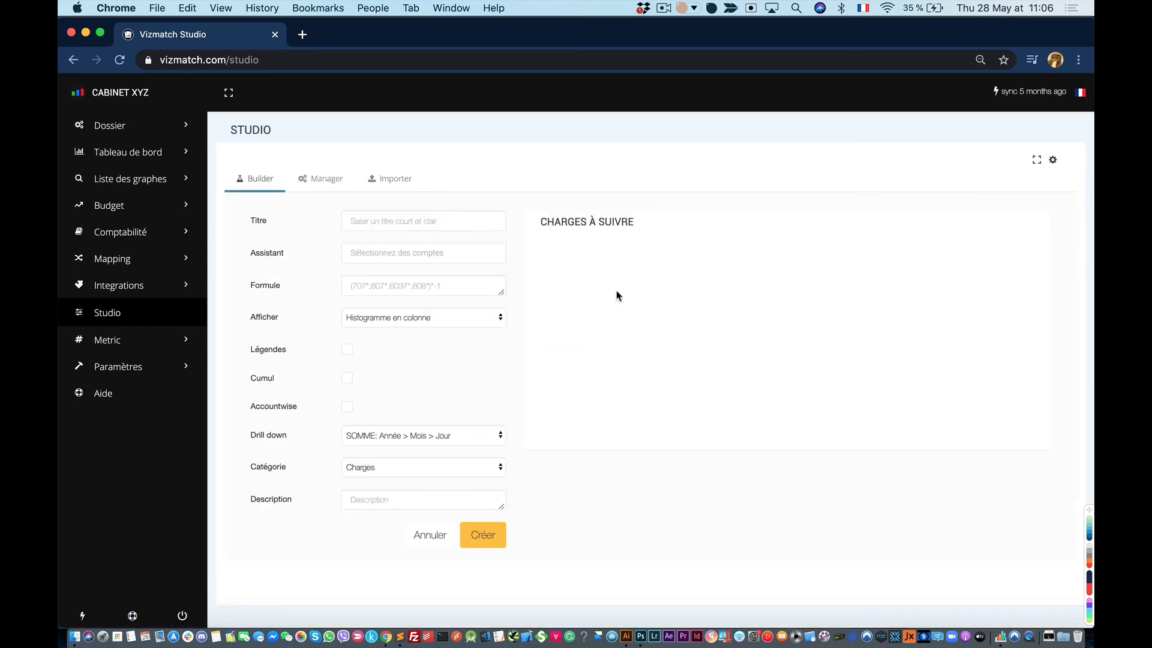
left_click(318, 180)
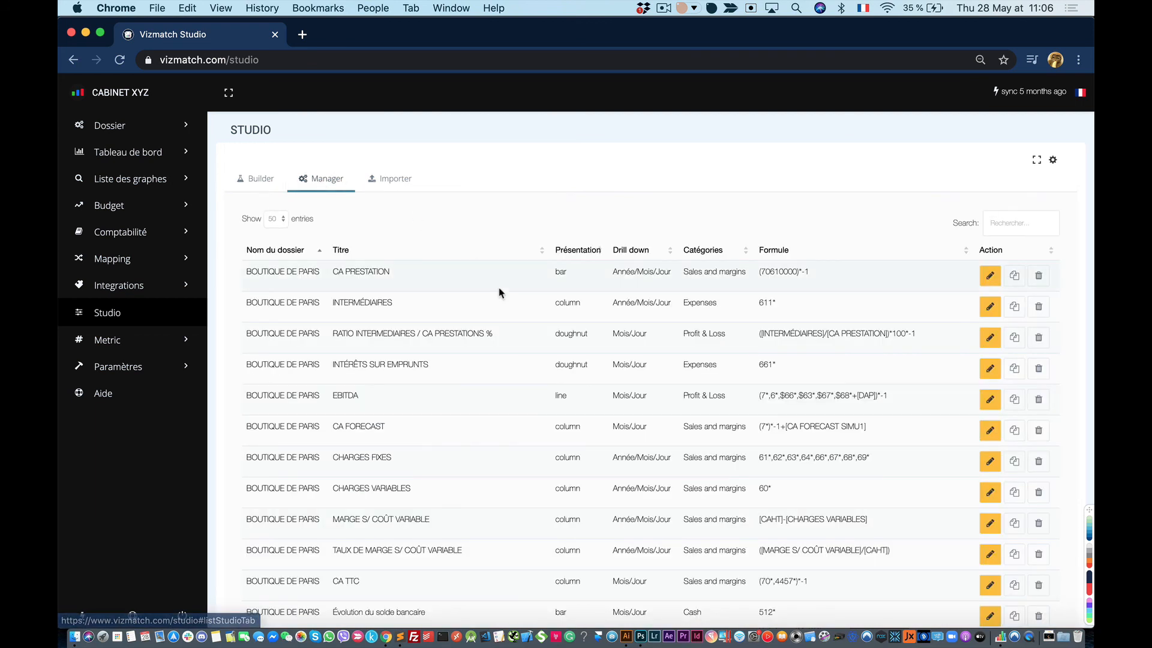